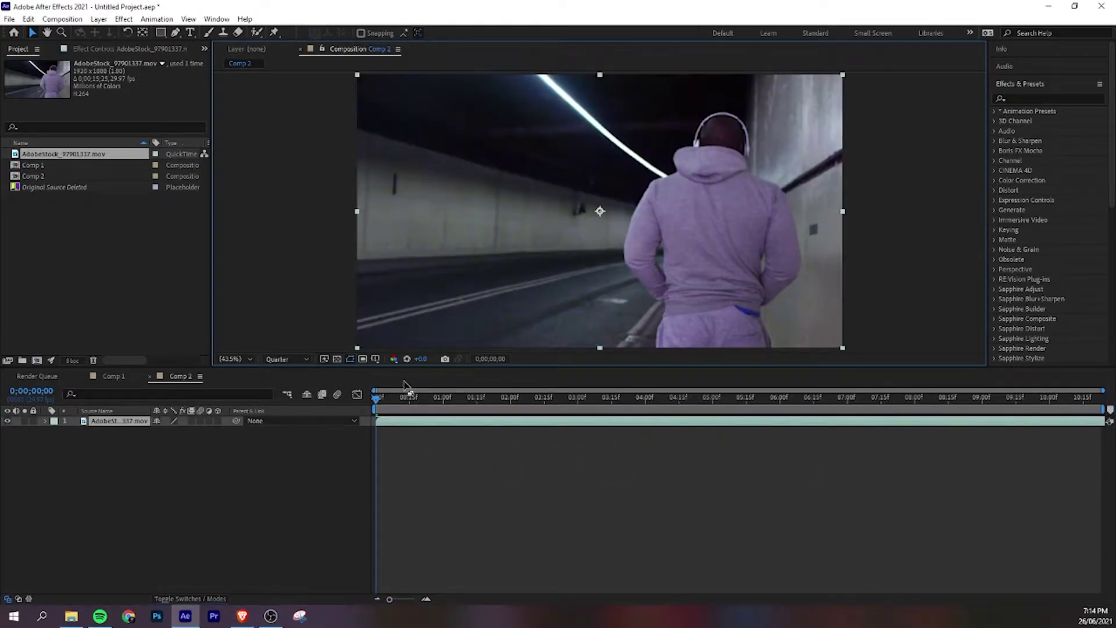
# Set the composition's preview resolution to Full and return it to Quarter
pyautogui.click(299, 186)
pyautogui.click(286, 359)
pyautogui.click(287, 385)
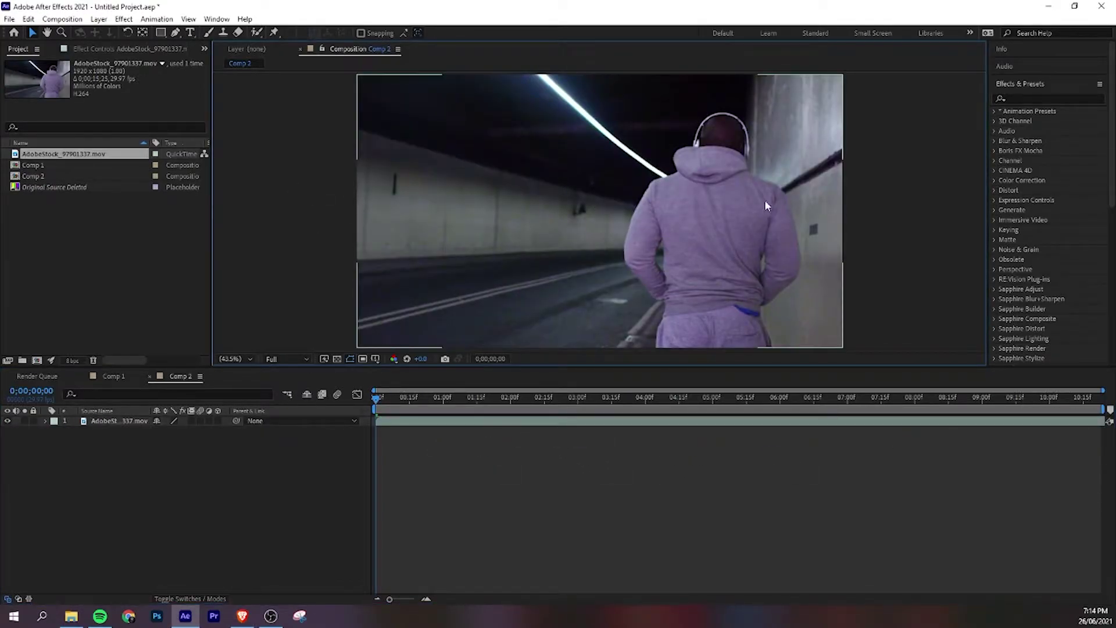
pyautogui.click(286, 359)
pyautogui.click(288, 430)
# Trim the end of the tunnel clip to about 05;15 on the timeline and deselect it
pyautogui.moveTo(946, 397); pyautogui.dragTo(464, 398)
pyautogui.click(1102, 422)
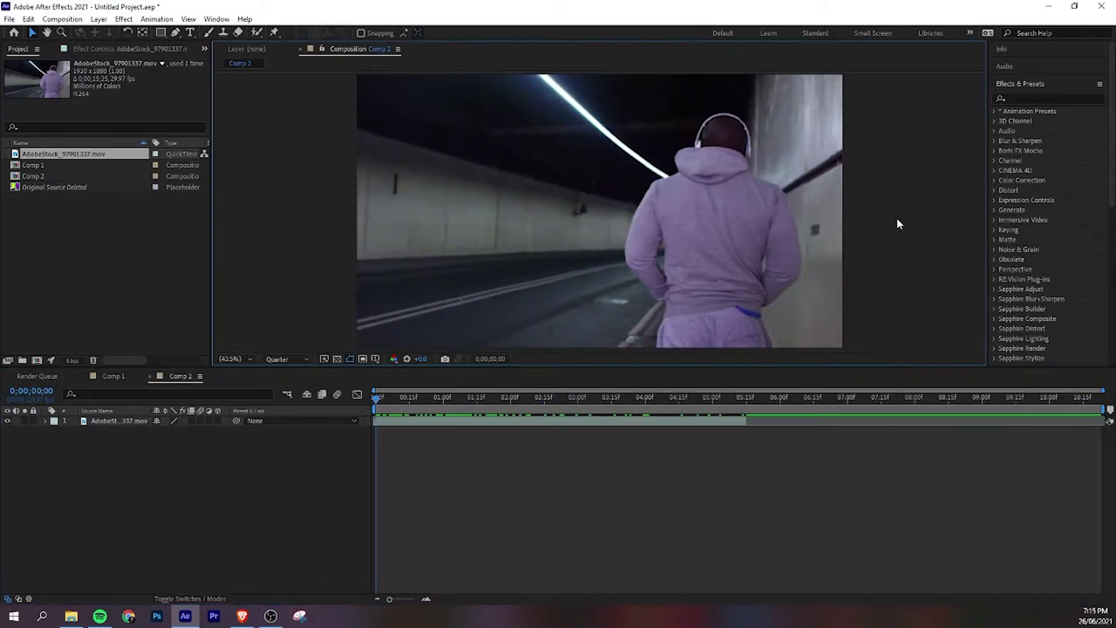
pyautogui.click(792, 209)
# Split the clip at 0;00;01;11 into two layers
pyautogui.click(385, 352)
pyautogui.click(375, 400)
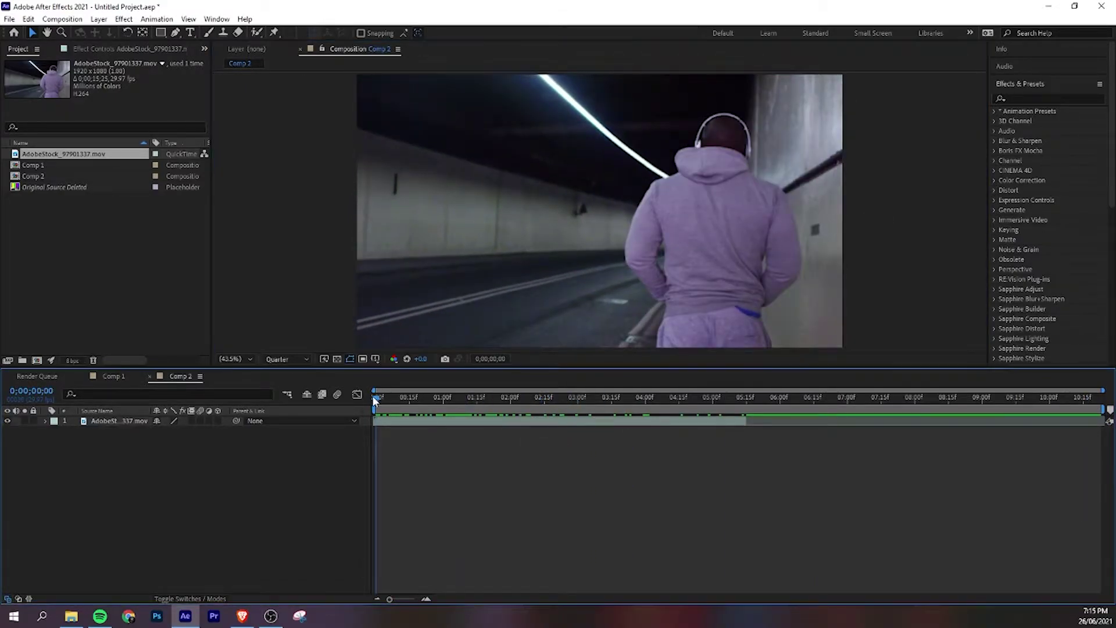
pyautogui.moveTo(377, 397); pyautogui.dragTo(466, 395)
pyautogui.click(471, 423)
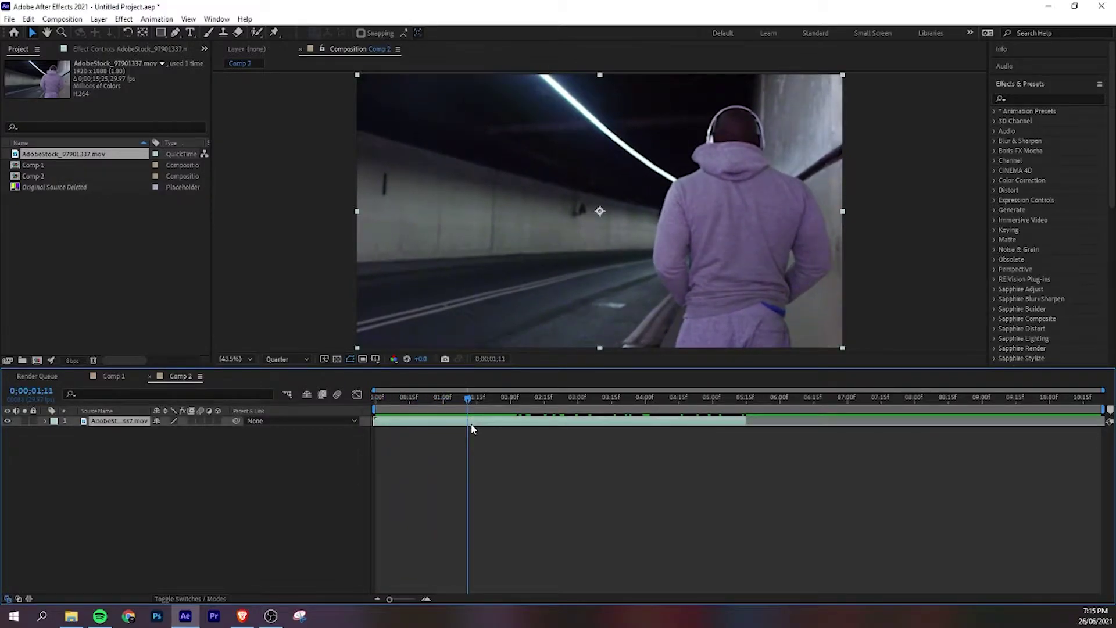
pyautogui.hotkey('ctrl', 'shift', 'd')
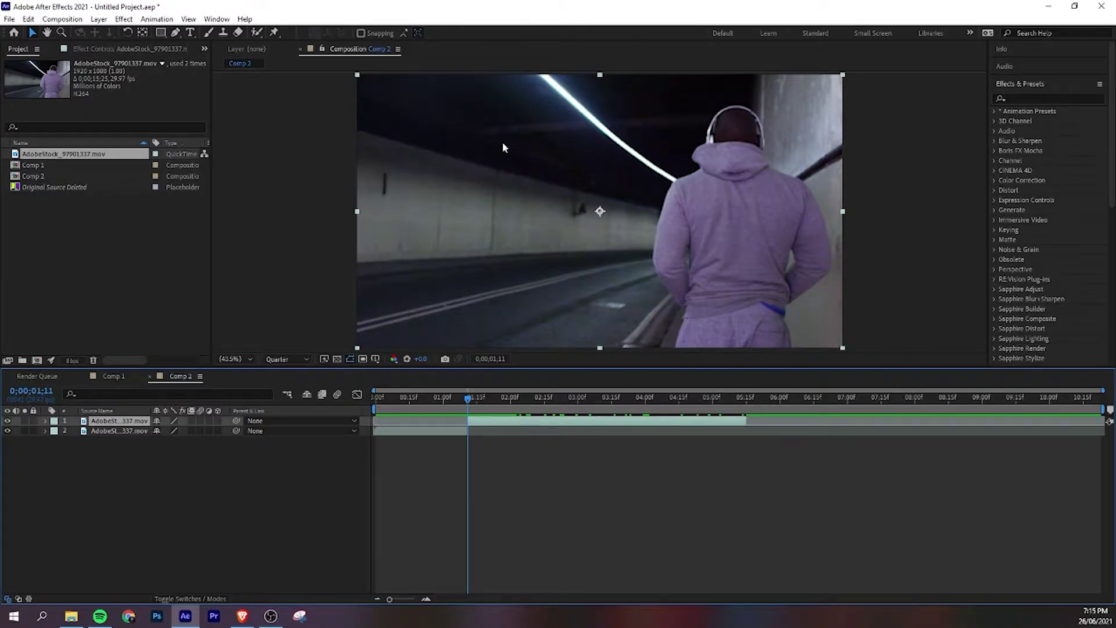
# Draw a closed Pen tool mask on the second part of the clip, tracing the man's body, hood and headphones
pyautogui.click(175, 32)
pyautogui.press('.')
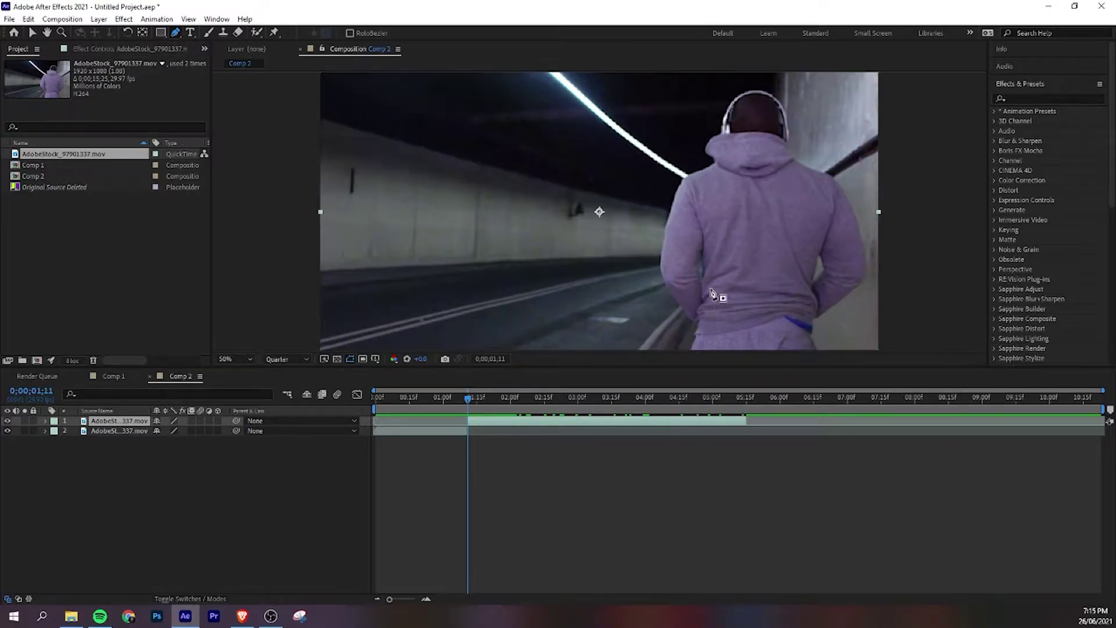
pyautogui.scroll(3, 715, 282)
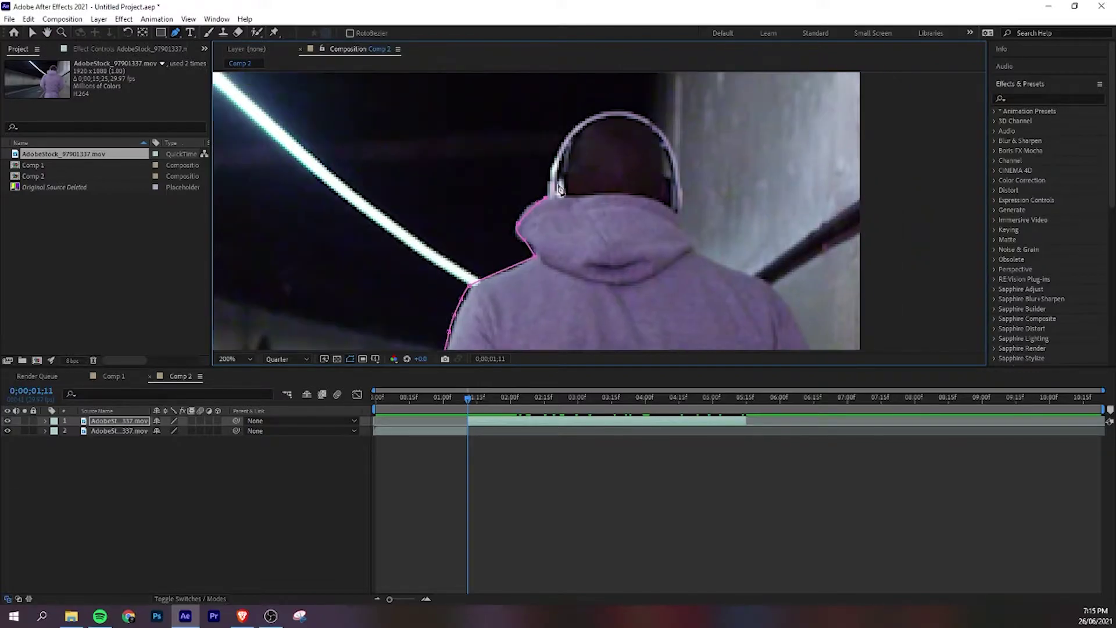
pyautogui.scroll(2, 575, 163)
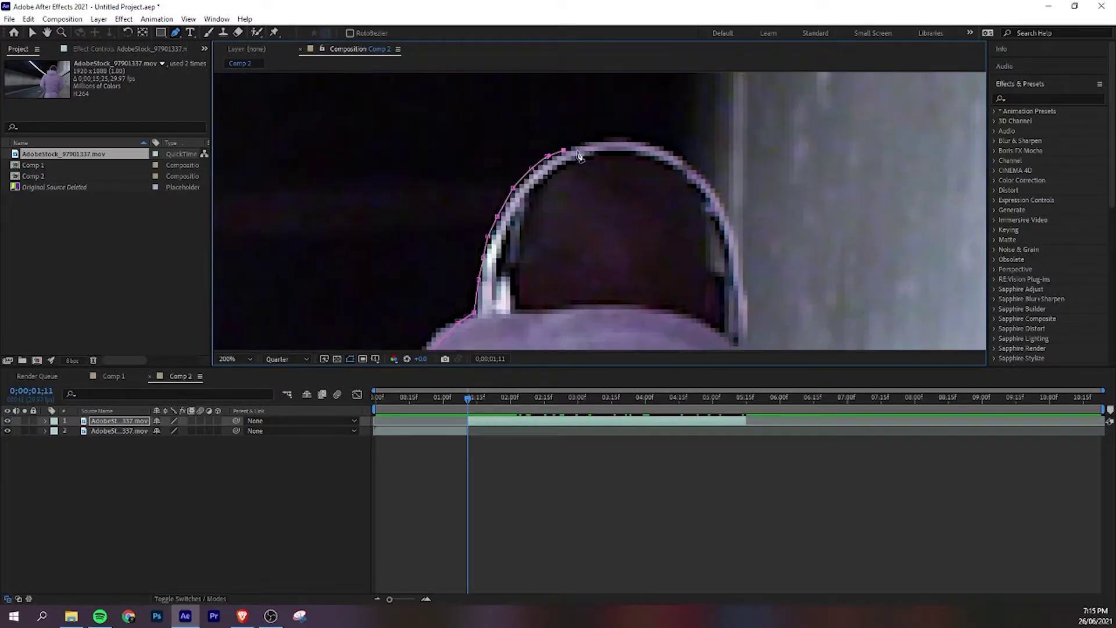
pyautogui.click(735, 246)
pyautogui.moveTo(743, 326); pyautogui.dragTo(707, 232)
pyautogui.click(746, 293)
pyautogui.moveTo(748, 298); pyautogui.dragTo(605, 162)
pyautogui.click(781, 285)
pyautogui.moveTo(782, 286); pyautogui.dragTo(690, 117)
pyautogui.click(681, 194)
pyautogui.moveTo(690, 233); pyautogui.dragTo(689, 134)
pyautogui.click(540, 295)
pyautogui.moveTo(543, 303)
pyautogui.mouseDown()
pyautogui.moveTo(548, 177)
pyautogui.moveTo(556, 197)
pyautogui.mouseUp()
pyautogui.click(556, 306)
pyautogui.moveTo(349, 291); pyautogui.dragTo(583, 222)
pyautogui.click(333, 248)
pyautogui.click(319, 221)
pyautogui.moveTo(429, 206); pyautogui.dragTo(614, 237)
pyautogui.moveTo(521, 195); pyautogui.dragTo(510, 190)
pyautogui.moveTo(501, 252)
pyautogui.mouseDown()
pyautogui.moveTo(479, 250)
pyautogui.moveTo(503, 251)
pyautogui.mouseUp()
pyautogui.scroll(-2, 606, 250)
pyautogui.moveTo(607, 250); pyautogui.dragTo(590, 277)
pyautogui.scroll(-1, 591, 278)
pyautogui.moveTo(630, 157); pyautogui.dragTo(572, 186)
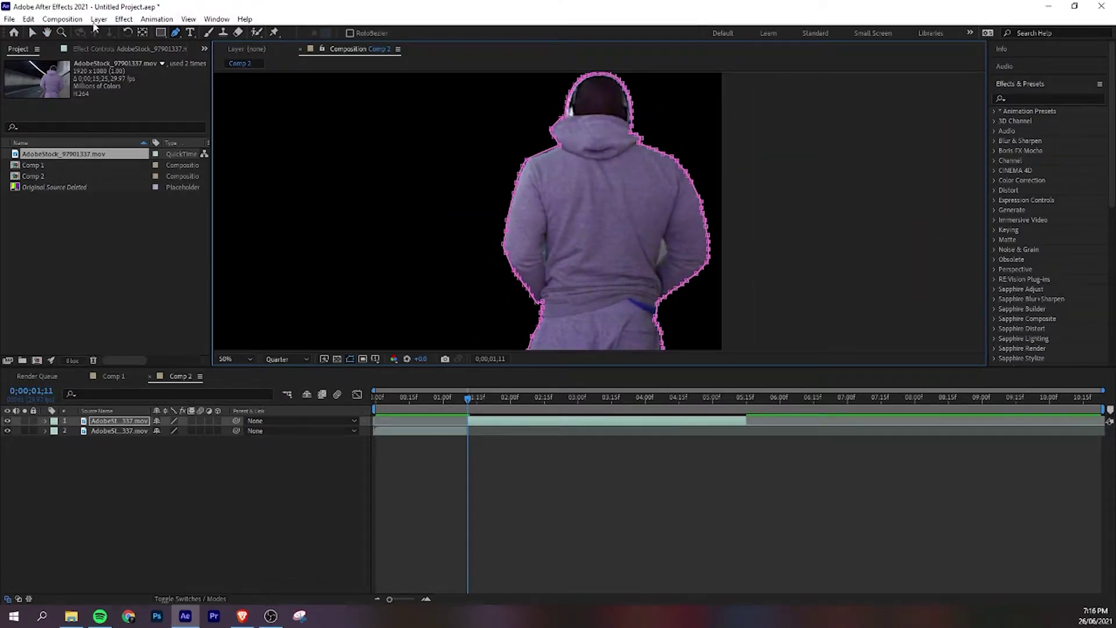
# Duplicate the masked layer using the Selection tool
pyautogui.click(32, 33)
pyautogui.scroll(-1, 791, 198)
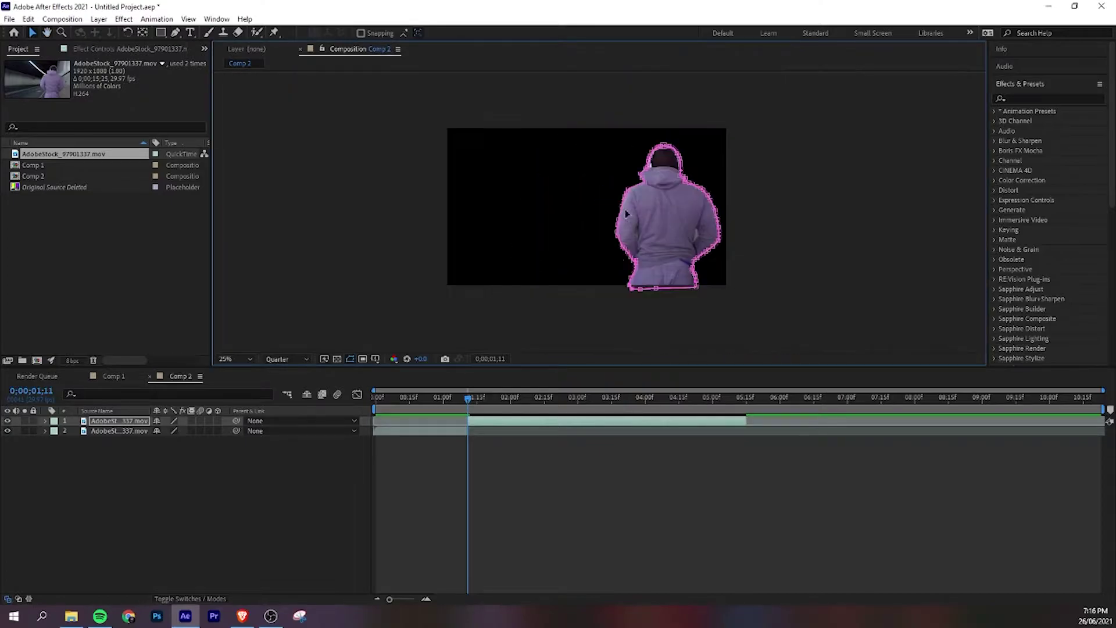
pyautogui.click(527, 426)
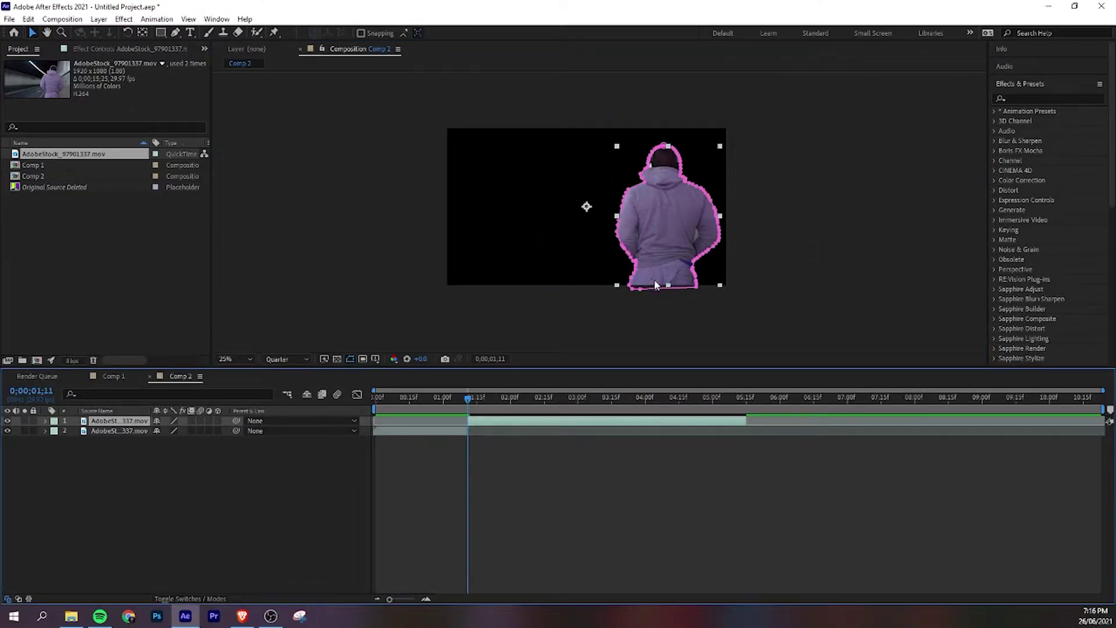
pyautogui.hotkey('ctrl', 'd')
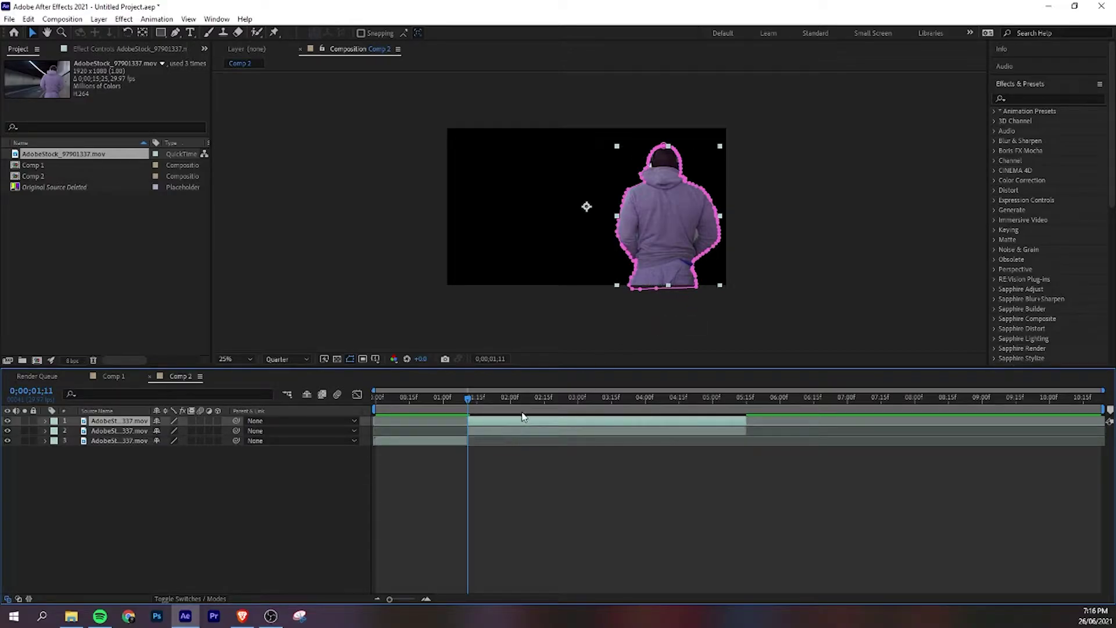
# Delete the mask from the lower copy of the duplicated layer, restoring its full background
pyautogui.click(499, 431)
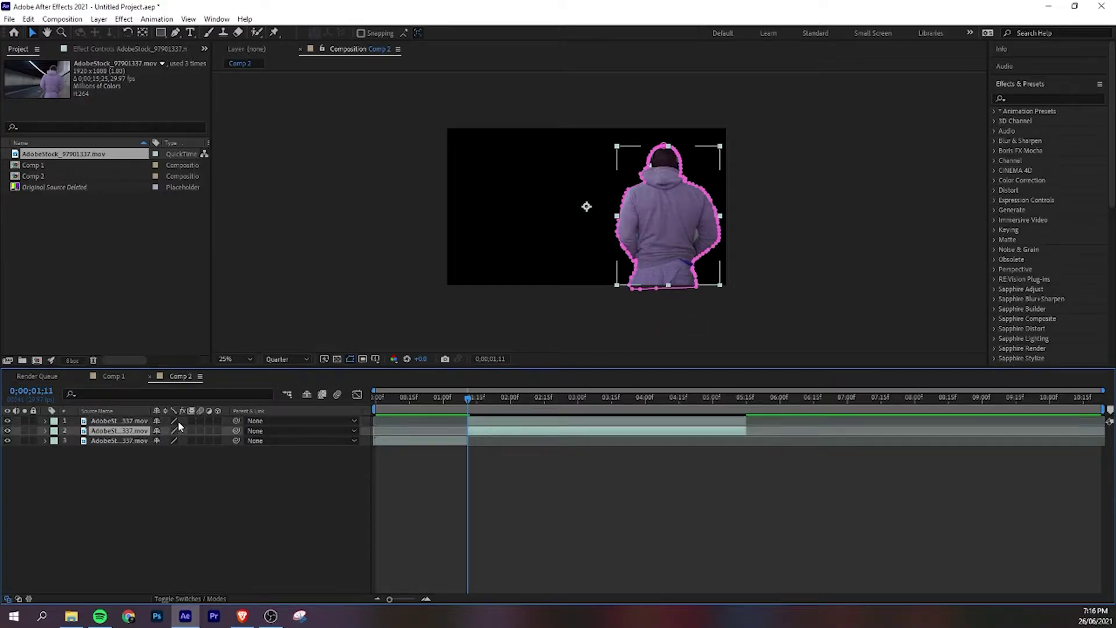
pyautogui.click(46, 433)
pyautogui.click(68, 441)
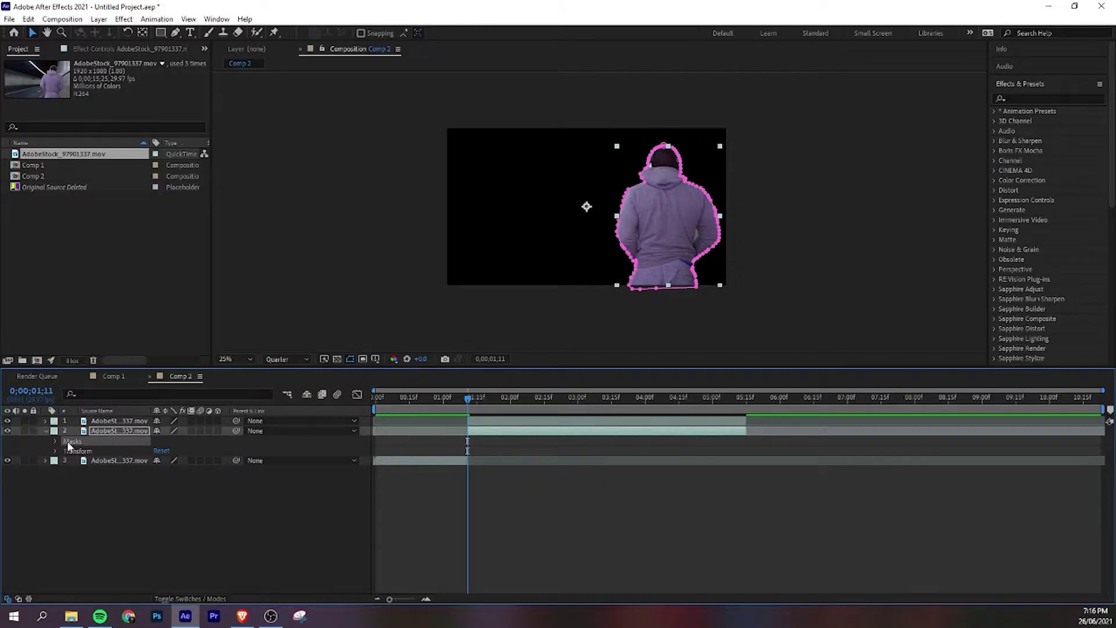
pyautogui.press('Delete')
pyautogui.click(559, 351)
pyautogui.click(478, 423)
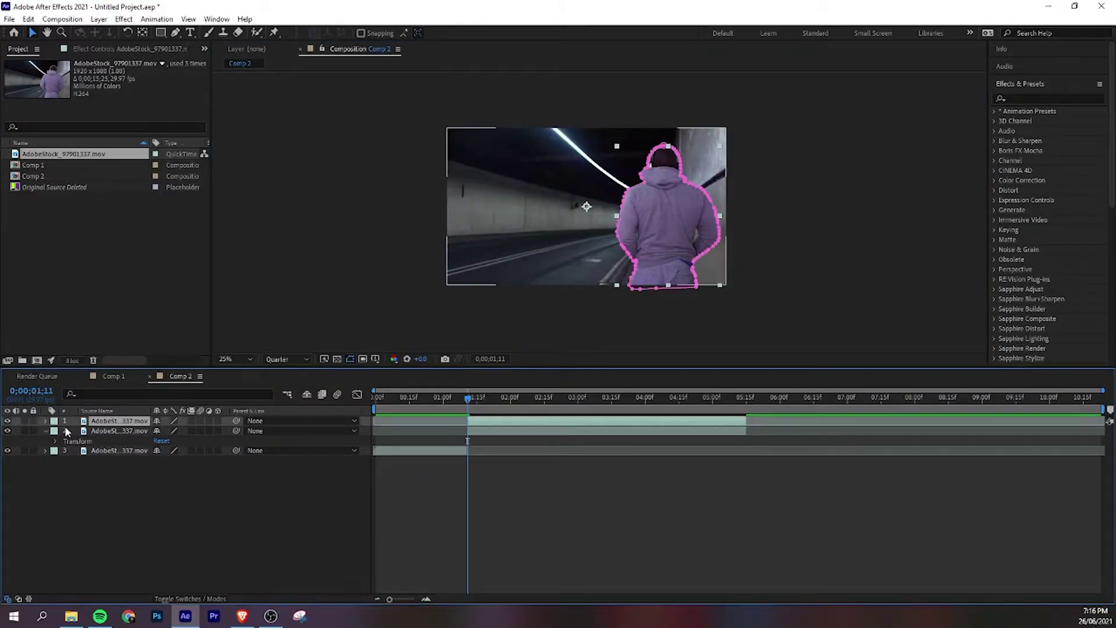
pyautogui.scroll(1, 586, 206)
pyautogui.scroll(-2, 560, 226)
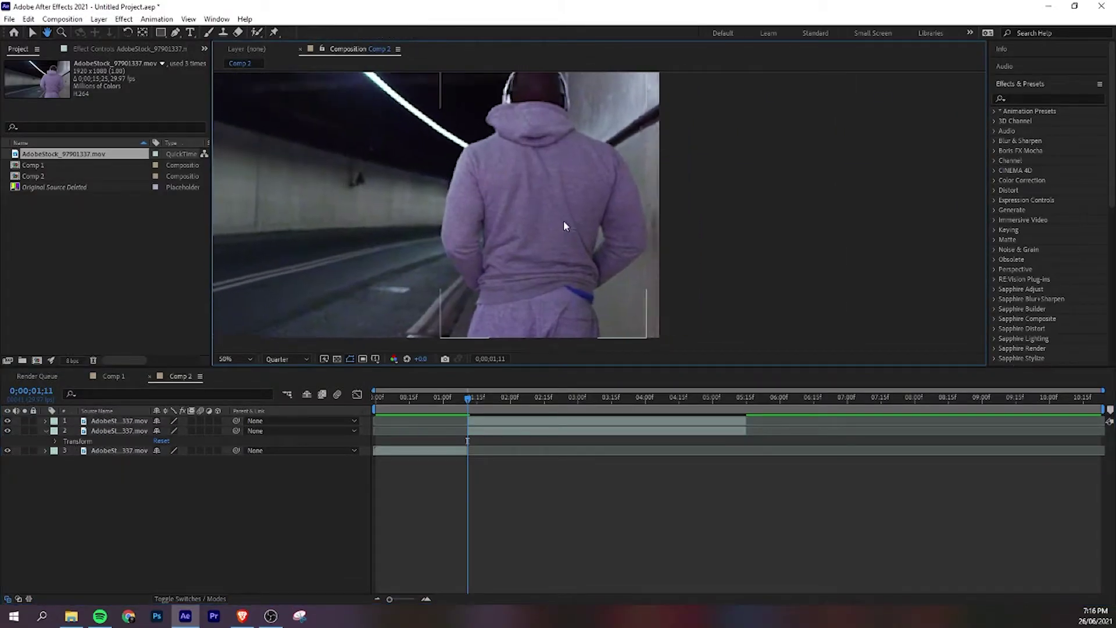
pyautogui.scroll(1, 633, 225)
pyautogui.moveTo(650, 226); pyautogui.dragTo(679, 237)
pyautogui.scroll(-1, 679, 236)
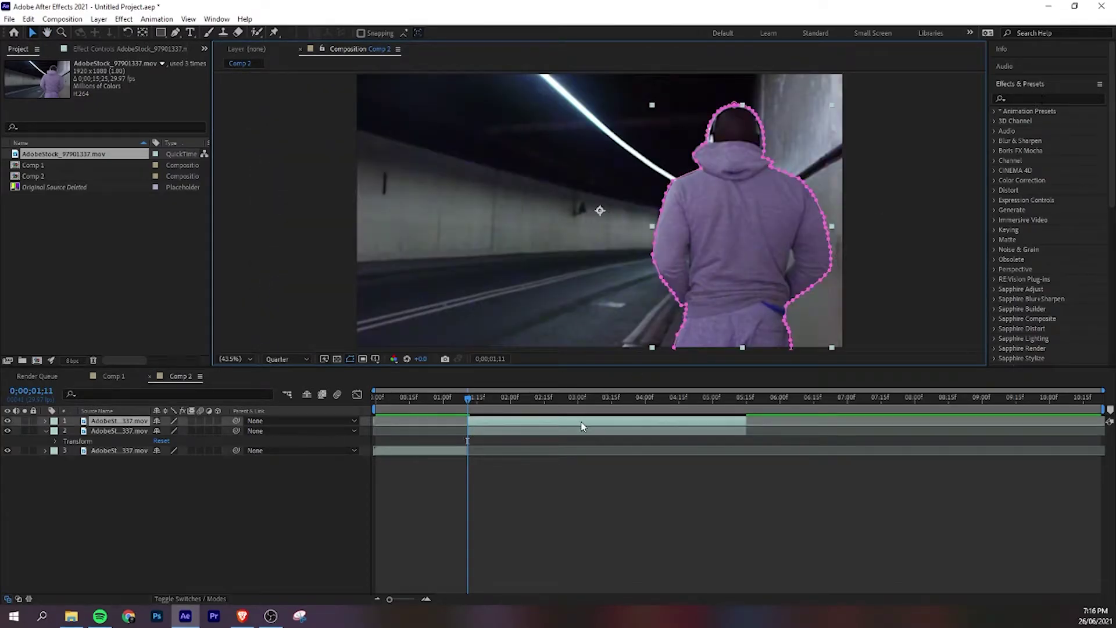
# Find the Offset distortion effect and apply it to the unmasked middle layer
pyautogui.click(584, 431)
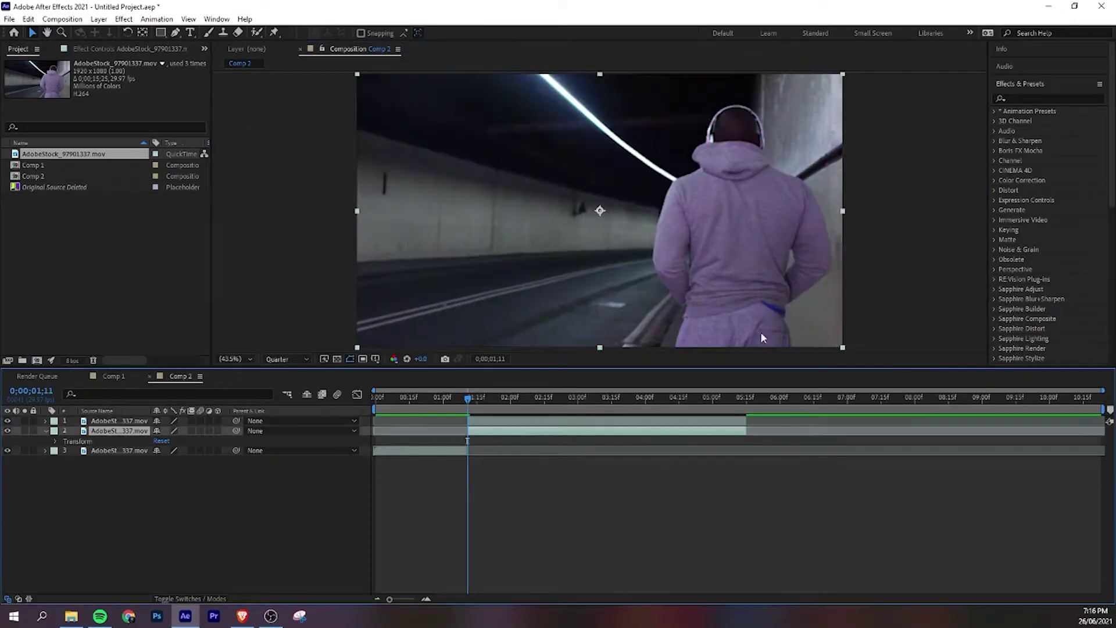
pyautogui.click(1054, 100)
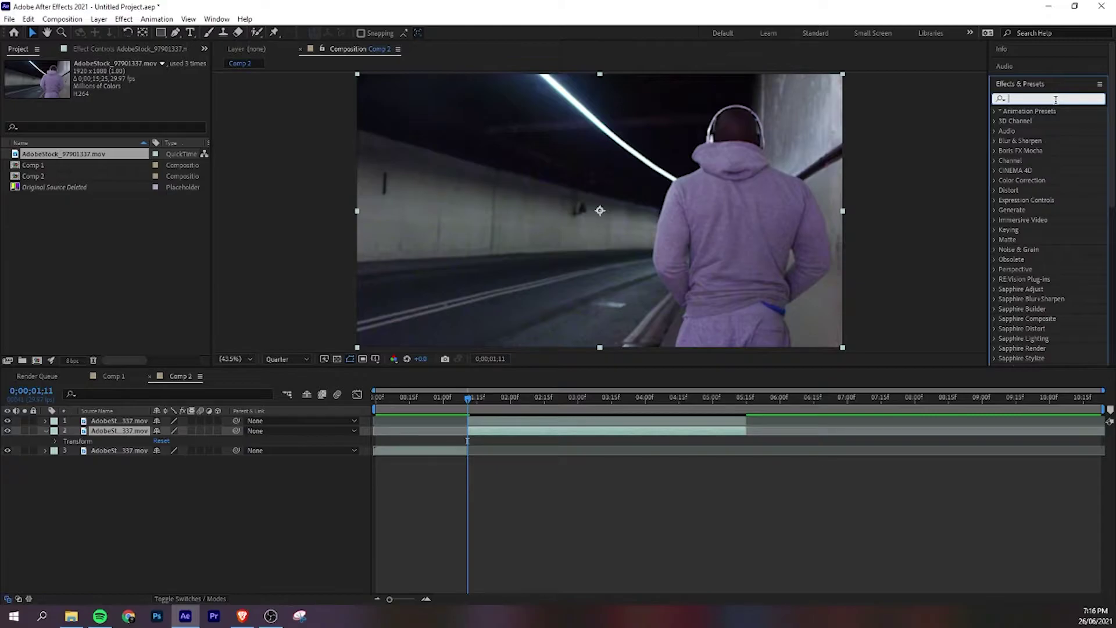
pyautogui.write('offset')
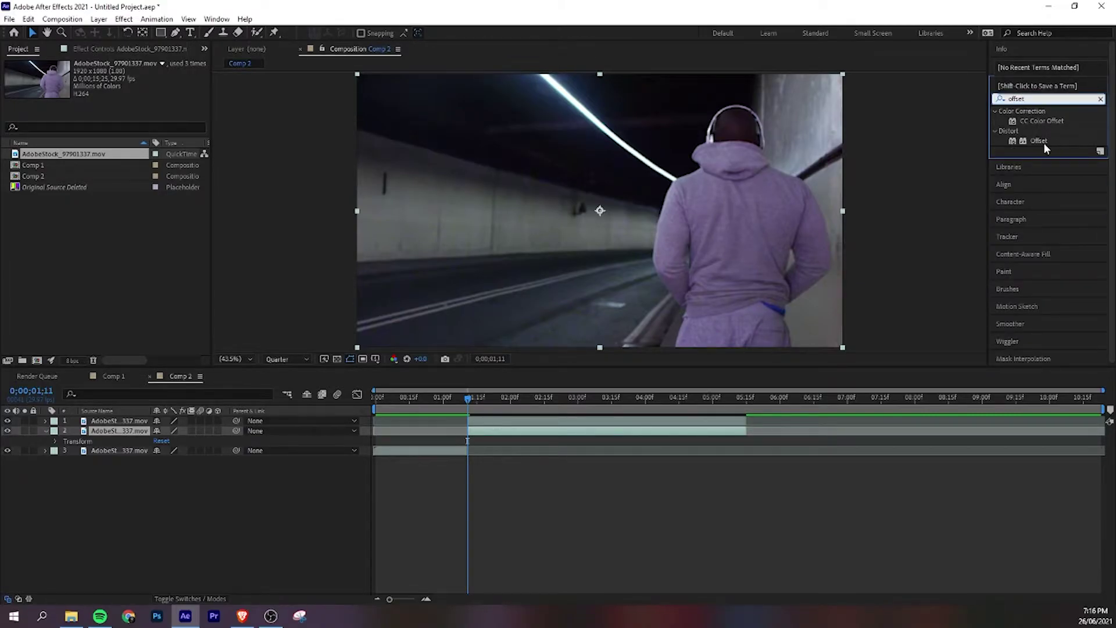
pyautogui.moveTo(1035, 143); pyautogui.dragTo(528, 433)
pyautogui.click(478, 433)
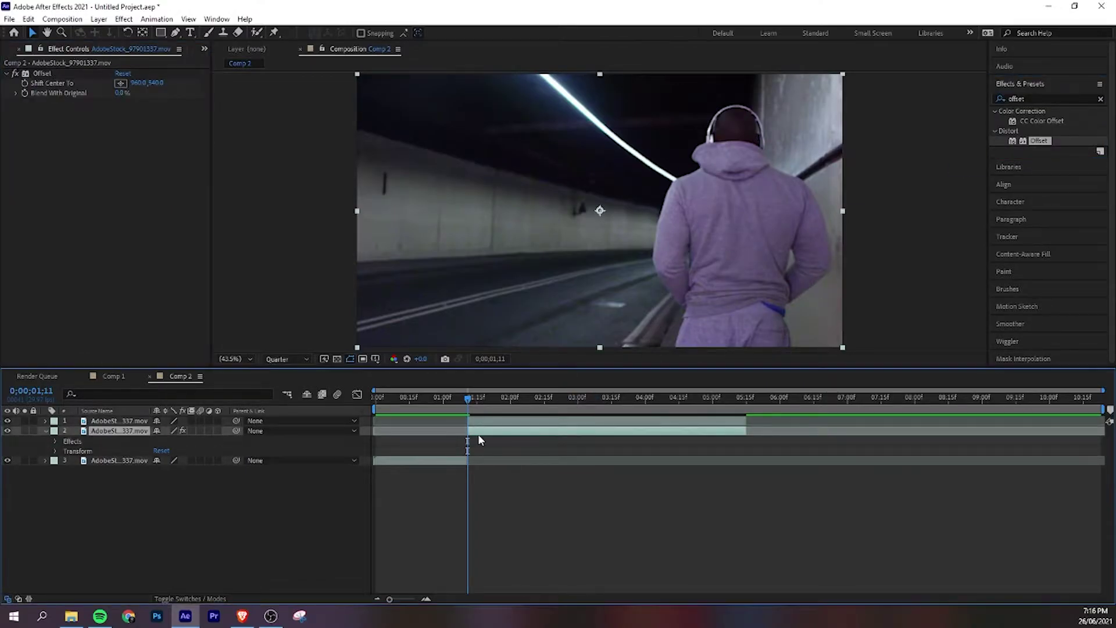
# Try out horizontal shifts of the Offset effect on the background layer and leave Shift Center To at 955, 540
pyautogui.click(491, 423)
pyautogui.click(491, 430)
pyautogui.moveTo(137, 83); pyautogui.dragTo(75, 55)
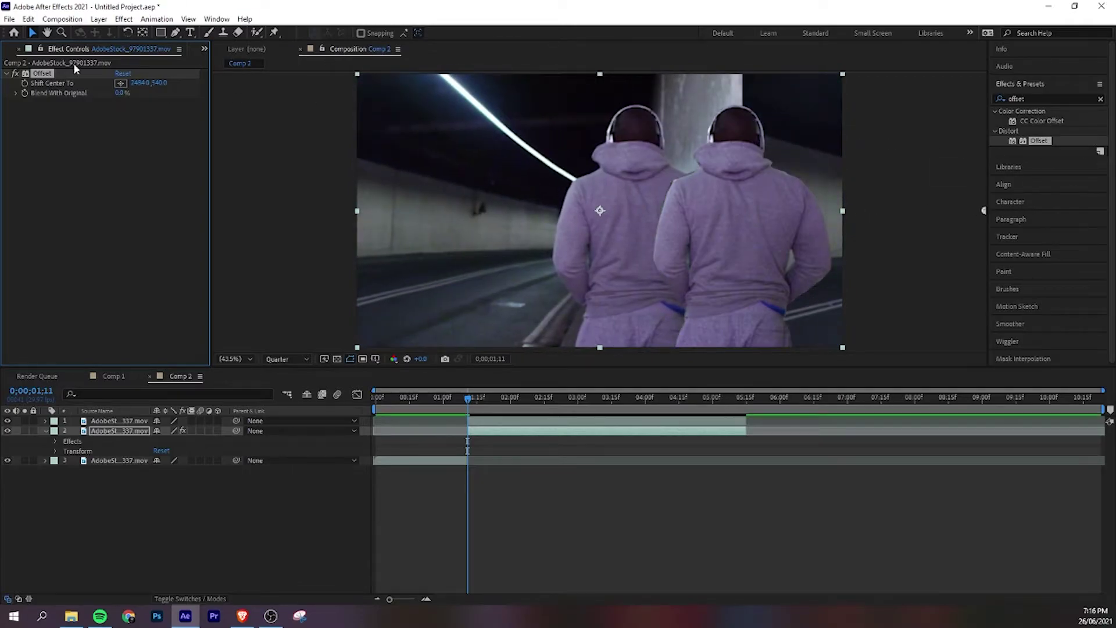
pyautogui.moveTo(139, 84); pyautogui.dragTo(99, 83)
pyautogui.click(480, 436)
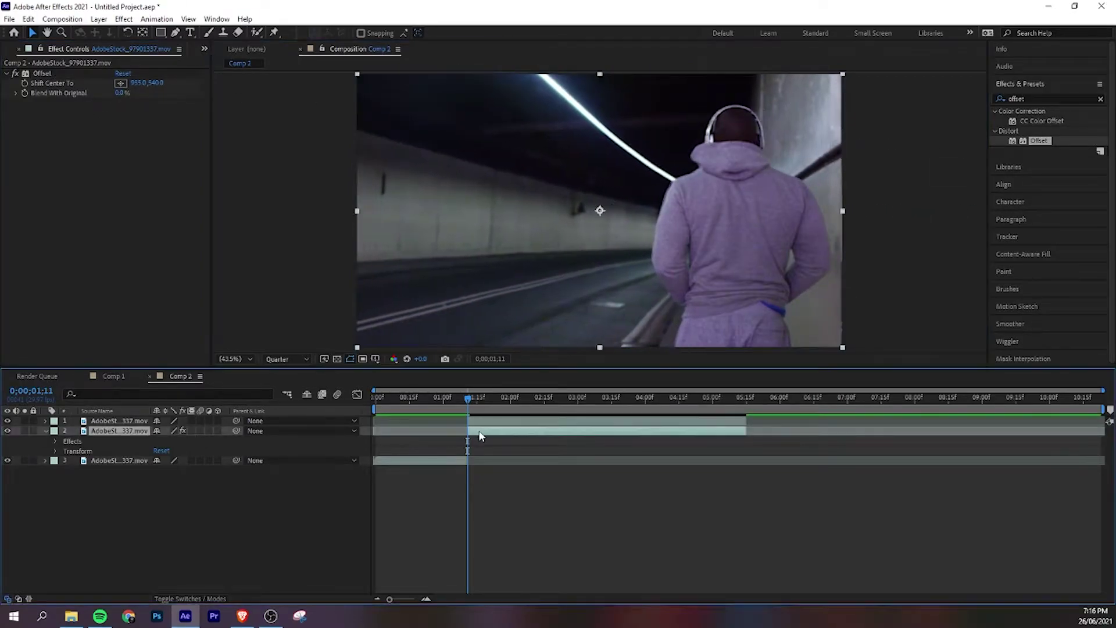
# Clear the effects search and start keyframing the Offset's Shift Center To at 0;00;01;11
pyautogui.click(1100, 99)
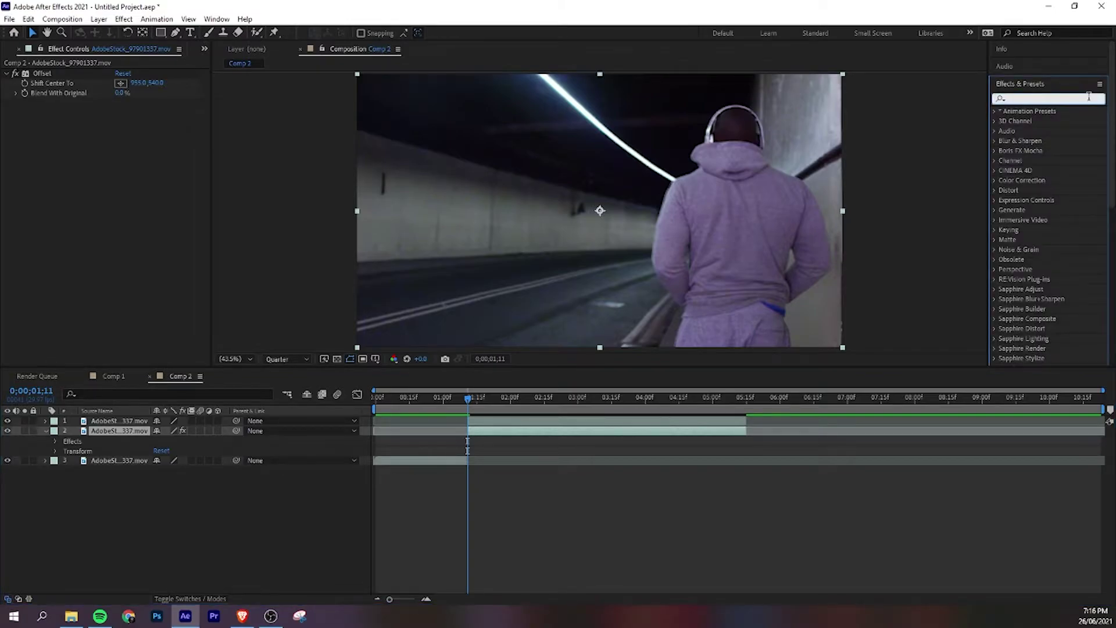
pyautogui.click(483, 442)
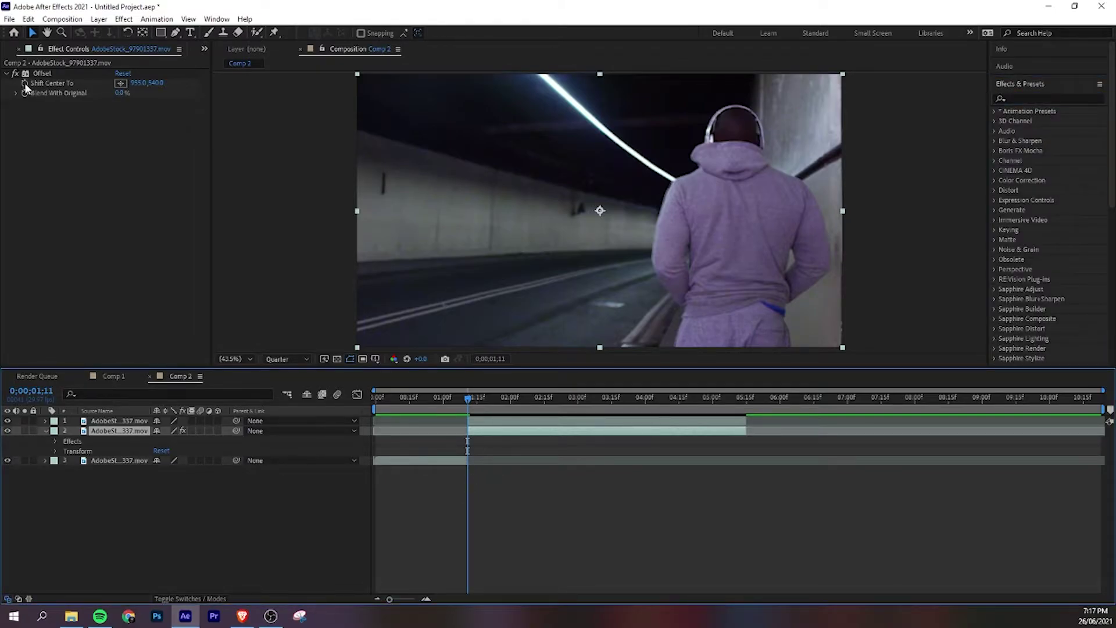
pyautogui.click(24, 85)
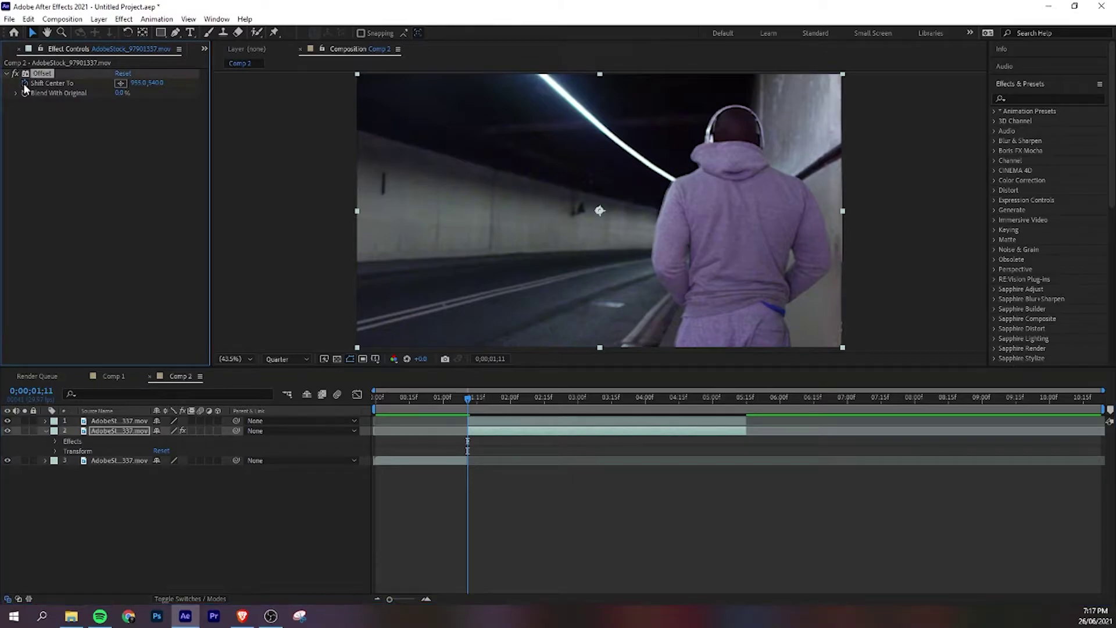
pyautogui.moveTo(468, 396)
pyautogui.mouseDown()
pyautogui.moveTo(617, 403)
pyautogui.moveTo(468, 405)
pyautogui.mouseUp()
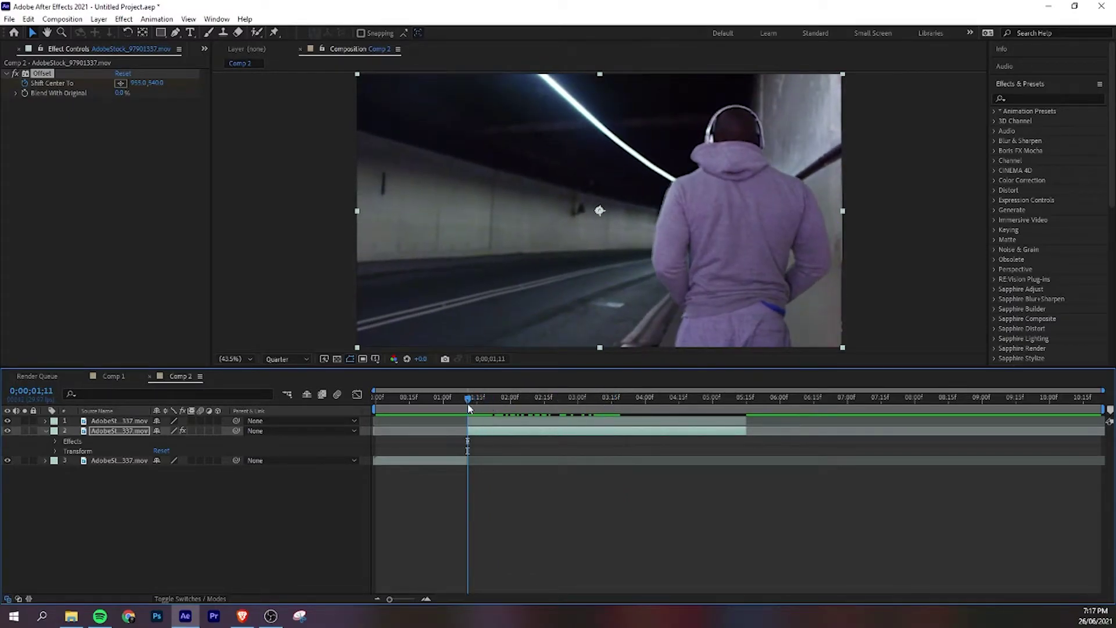
# Freeze the background layer with the Offset effect at the 0;00;01;11 frame
pyautogui.rightClick(476, 434)
pyautogui.moveTo(540, 163)
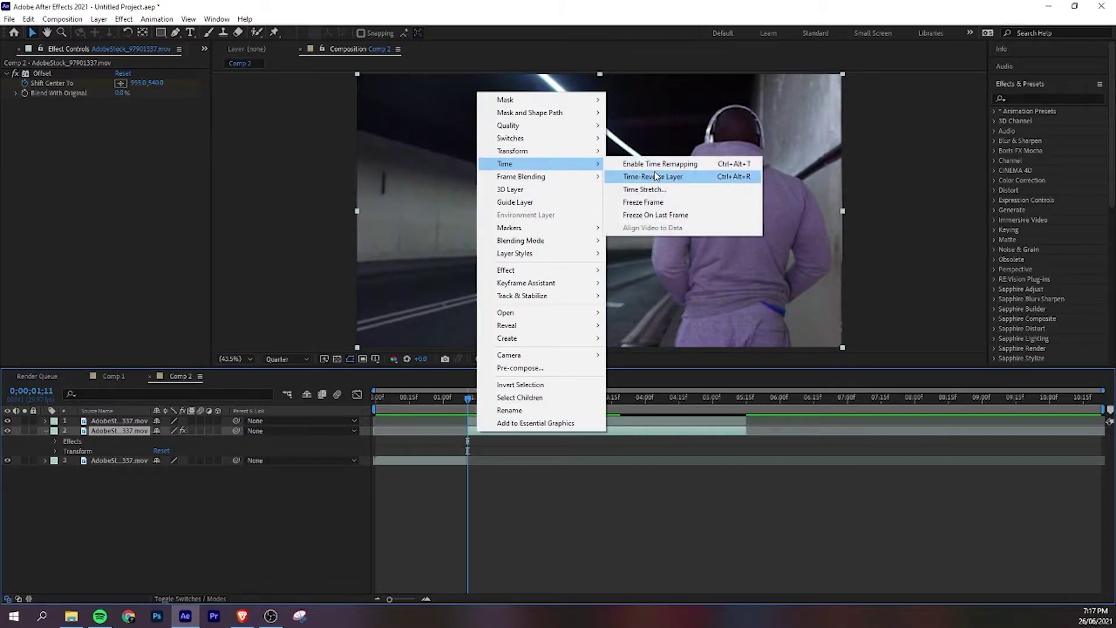
pyautogui.click(657, 205)
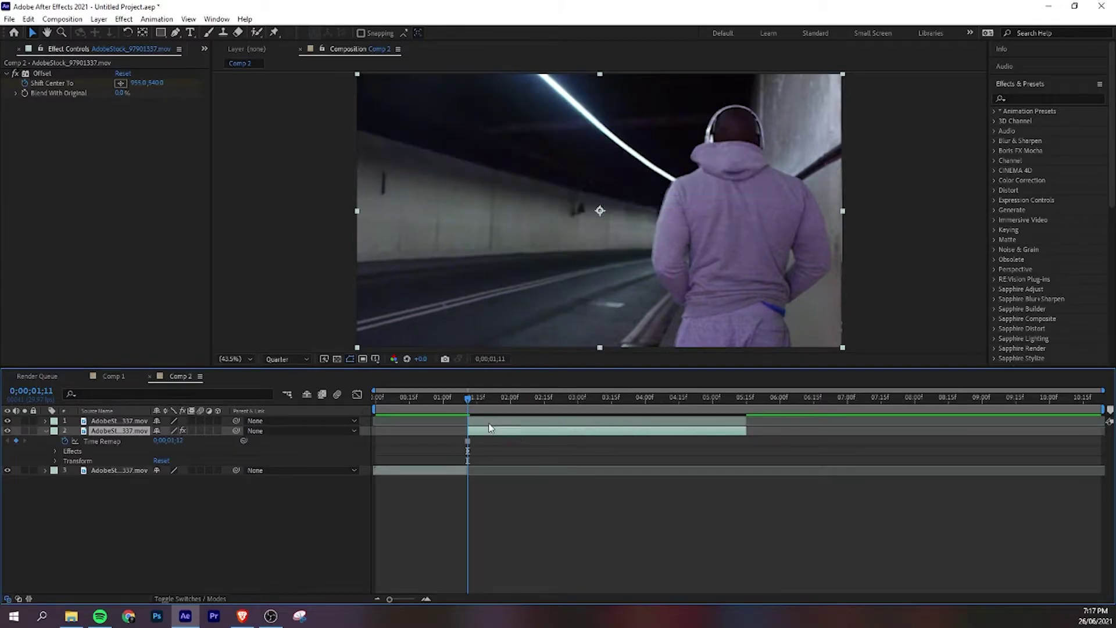
# Apply a Freeze Frame to the top masked layer at 0;00;01;11 and scrub through the result
pyautogui.moveTo(468, 405)
pyautogui.mouseDown()
pyautogui.moveTo(567, 404)
pyautogui.moveTo(468, 399)
pyautogui.mouseUp()
pyautogui.click(475, 420)
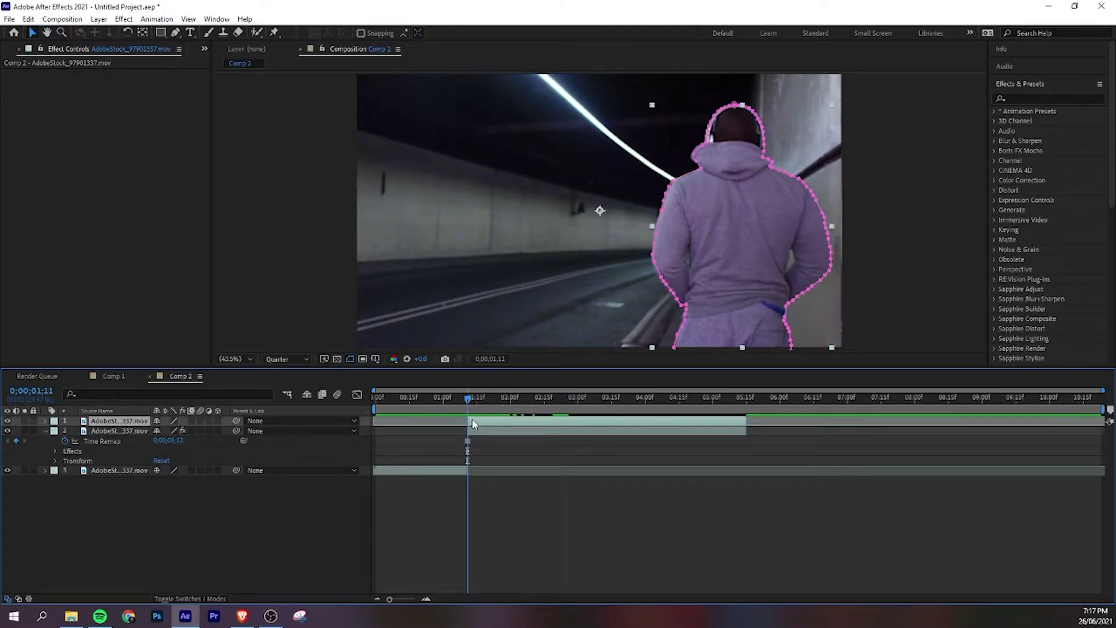
pyautogui.rightClick(474, 419)
pyautogui.moveTo(512, 152)
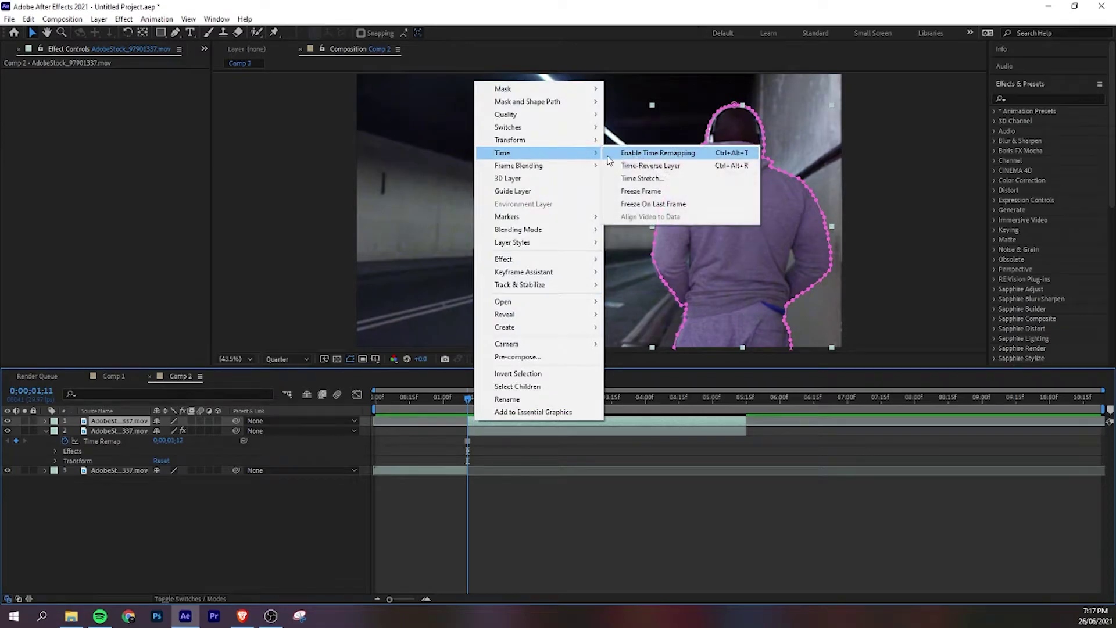
pyautogui.click(627, 189)
pyautogui.moveTo(710, 397); pyautogui.dragTo(615, 398)
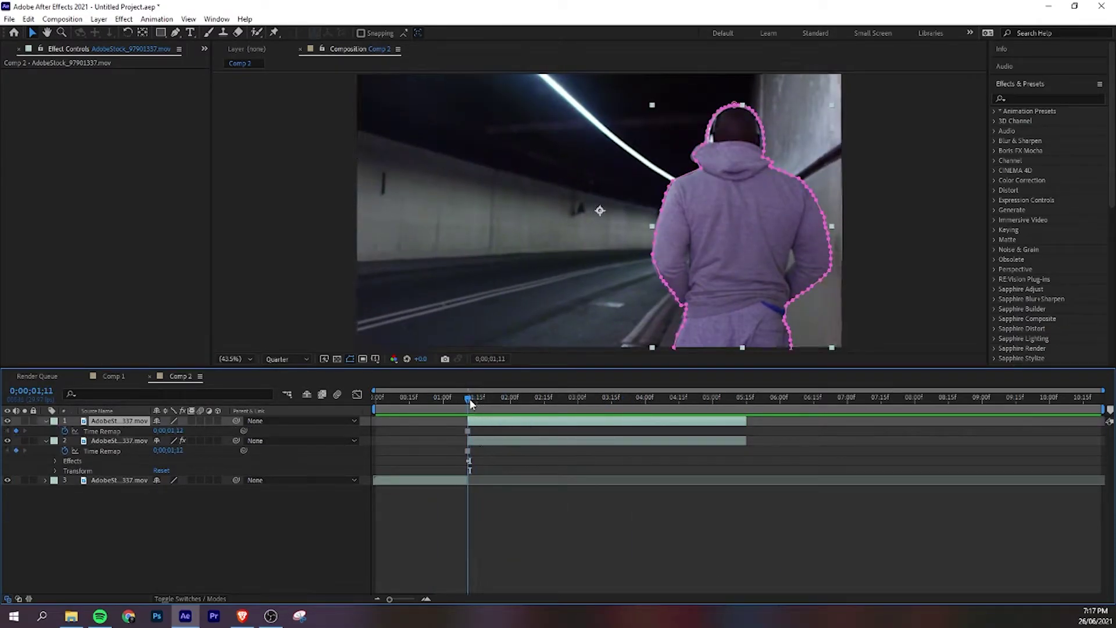
# Set the background layer's Offset Shift Center To to 4802, 540 at 0;00;03;14
pyautogui.click(383, 314)
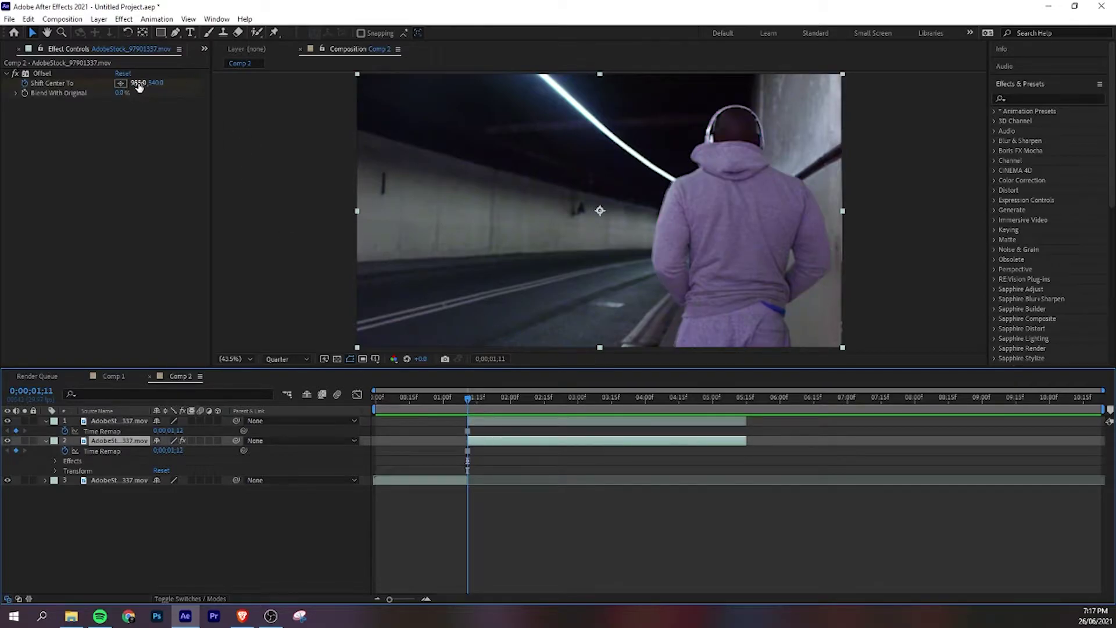
pyautogui.moveTo(470, 399); pyautogui.dragTo(525, 402)
pyautogui.moveTo(607, 397); pyautogui.dragTo(612, 398)
pyautogui.moveTo(138, 88); pyautogui.dragTo(284, 114)
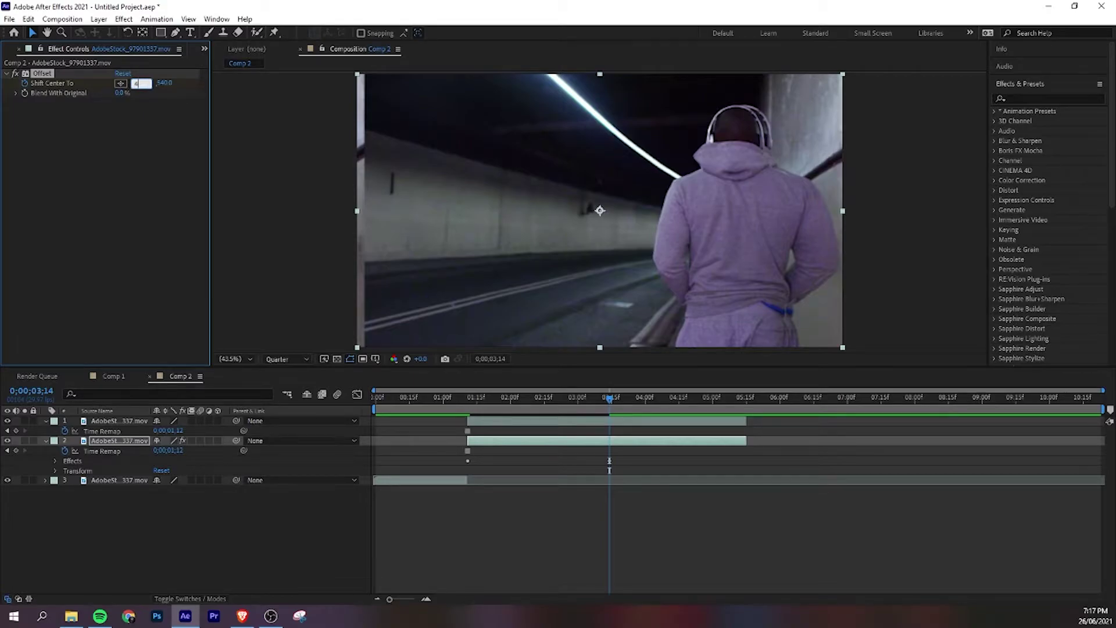
pyautogui.press('Return')
pyautogui.moveTo(140, 84); pyautogui.dragTo(646, 123)
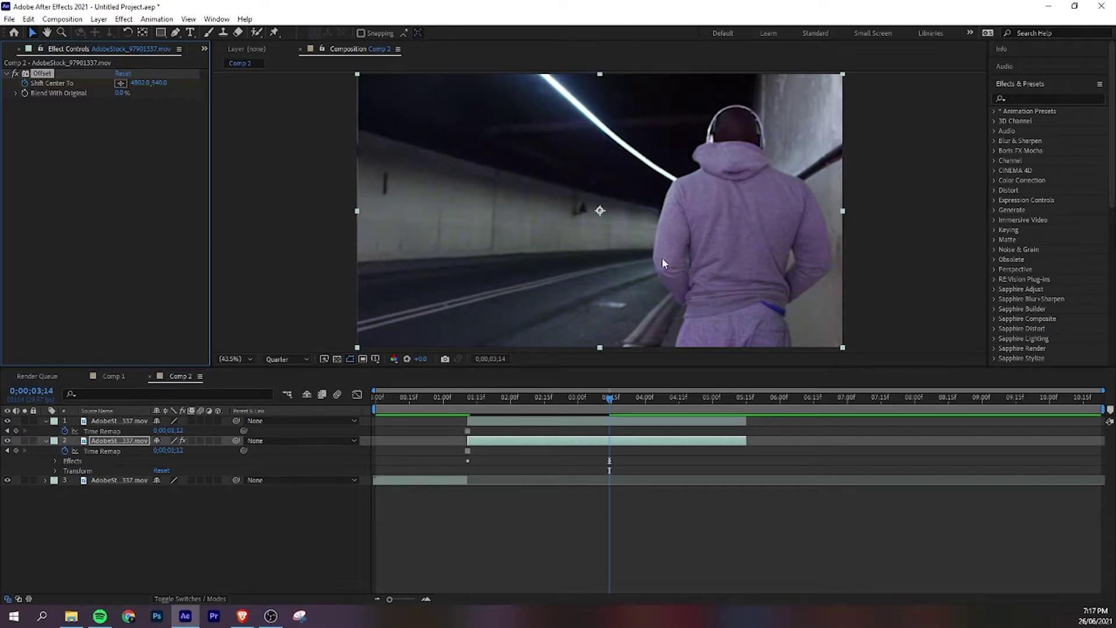
# Preview the slide and move the Offset's second Shift Center To keyframe earlier, to about 0;00;01;24, for a faster slide
pyautogui.moveTo(608, 398); pyautogui.dragTo(524, 398)
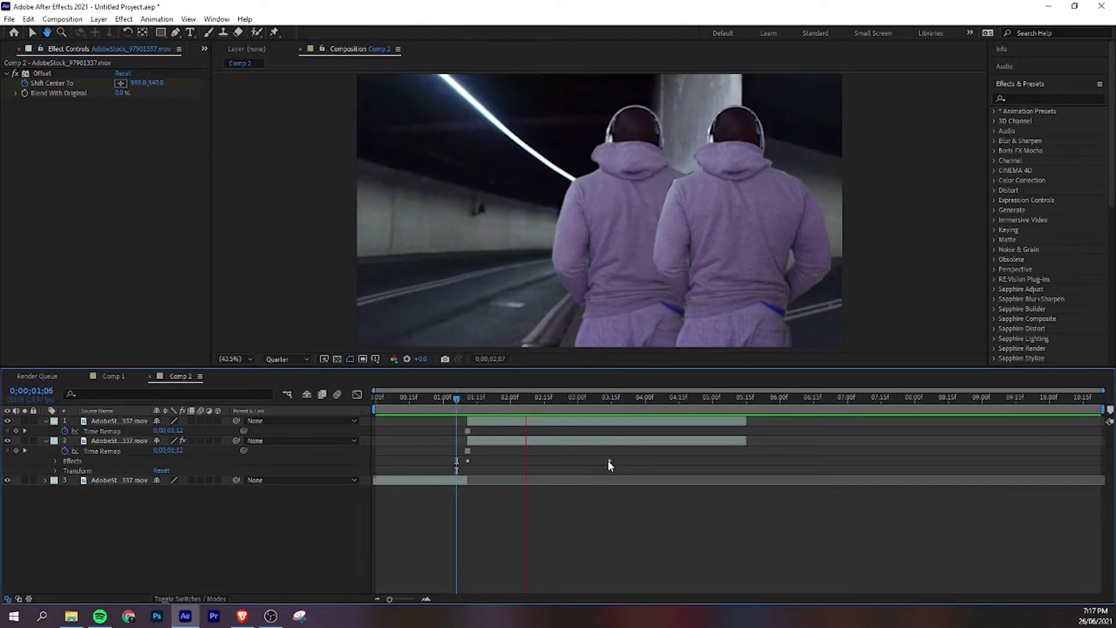
pyautogui.press('v')
pyautogui.click(55, 462)
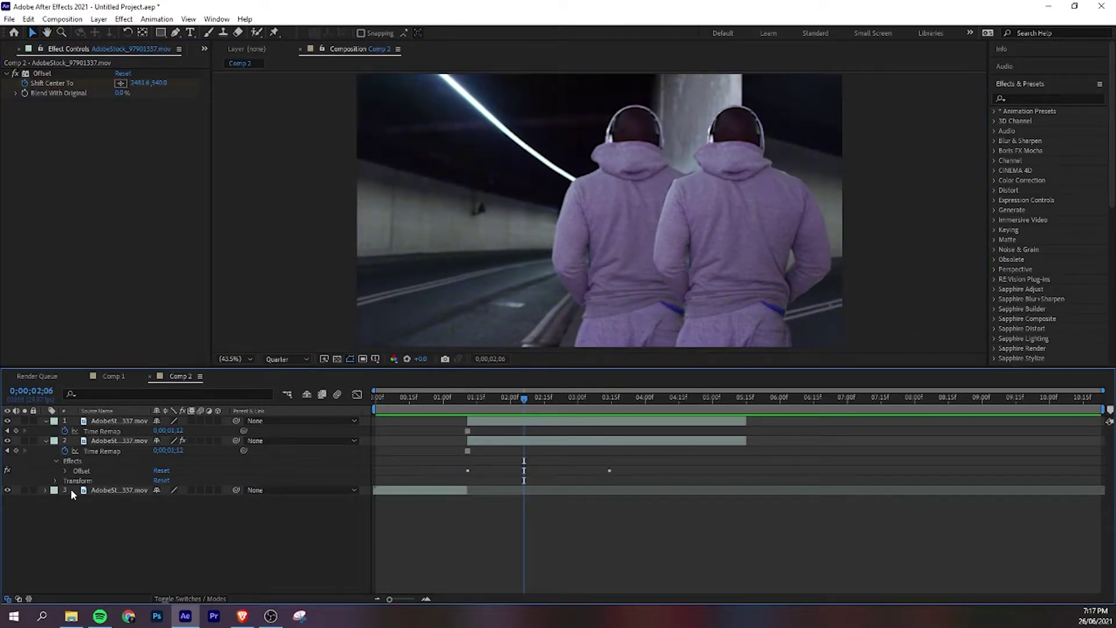
pyautogui.click(65, 470)
pyautogui.moveTo(609, 480); pyautogui.dragTo(496, 480)
pyautogui.moveTo(473, 400)
pyautogui.mouseDown()
pyautogui.moveTo(508, 400)
pyautogui.moveTo(456, 399)
pyautogui.moveTo(498, 399)
pyautogui.moveTo(473, 397)
pyautogui.moveTo(485, 400)
pyautogui.mouseUp()
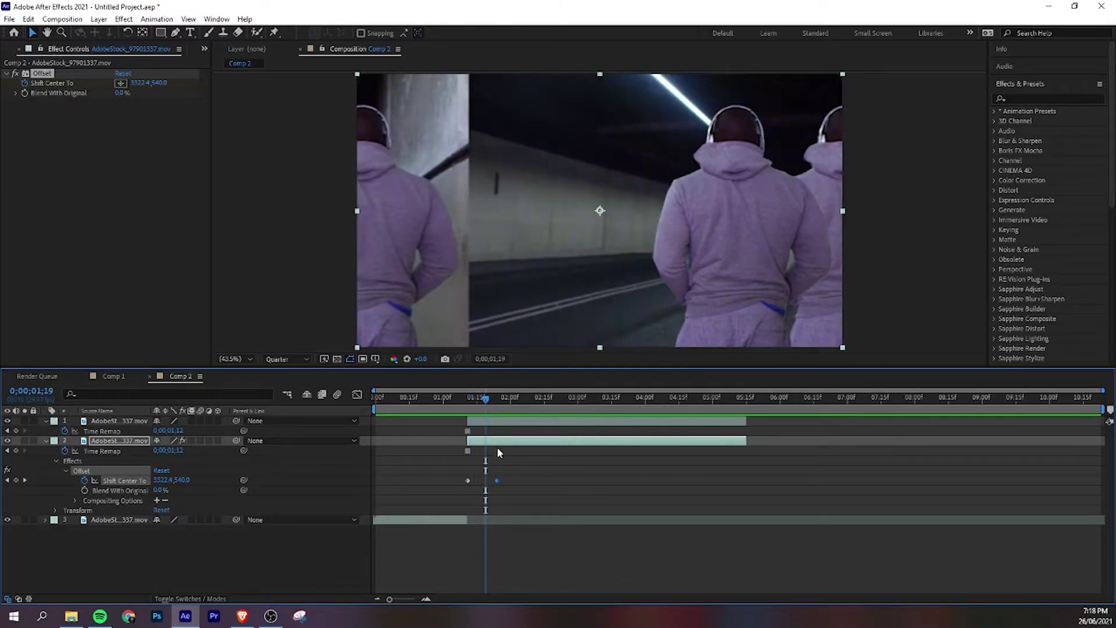
# Find the Directional Blur effect and apply it to the sliding background layer
pyautogui.click(497, 447)
pyautogui.click(1048, 98)
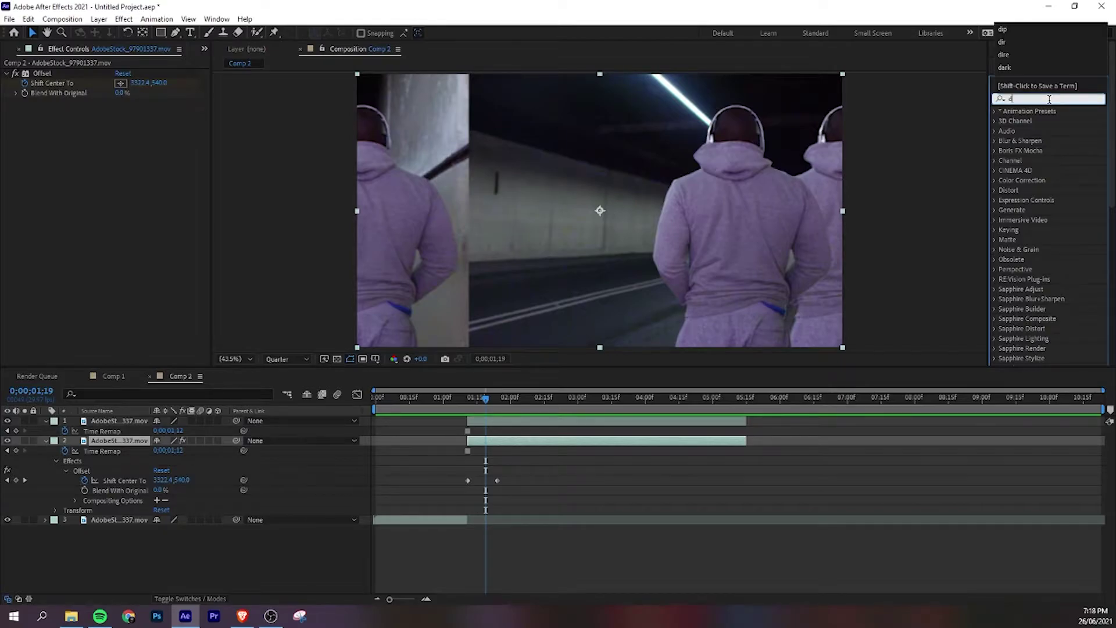
pyautogui.write('dir')
pyautogui.moveTo(1057, 123); pyautogui.dragTo(567, 442)
# Set the Directional Blur's Direction to 88° and its Blur Length to 50.9, and scrub through the result
pyautogui.moveTo(120, 146)
pyautogui.mouseDown()
pyautogui.moveTo(140, 128)
pyautogui.moveTo(125, 130)
pyautogui.moveTo(134, 132)
pyautogui.mouseUp()
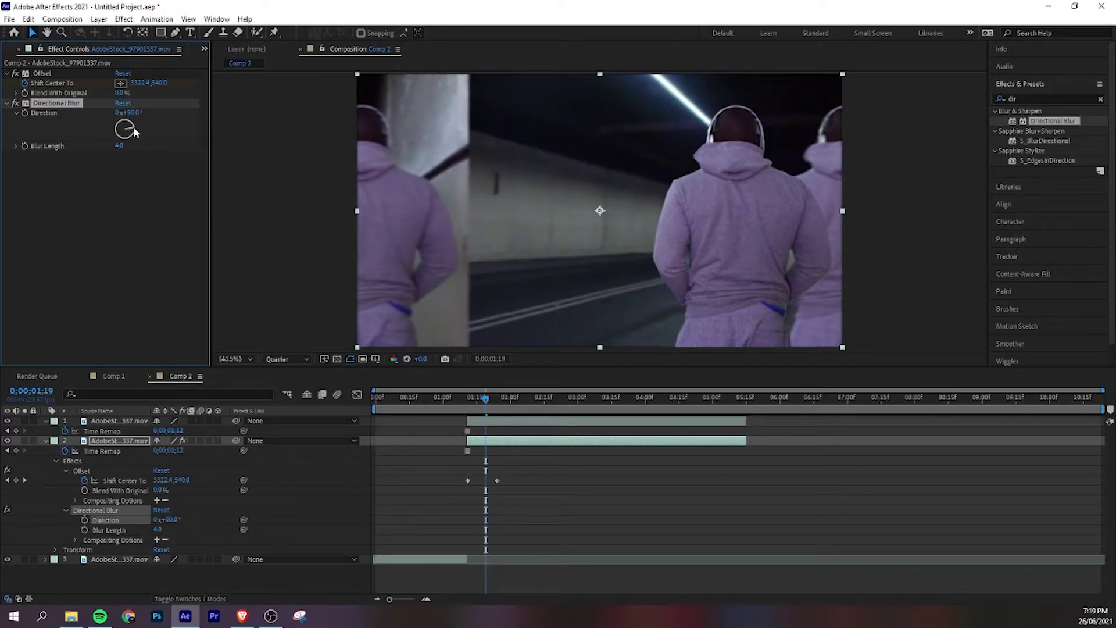
pyautogui.moveTo(121, 146); pyautogui.dragTo(416, 163)
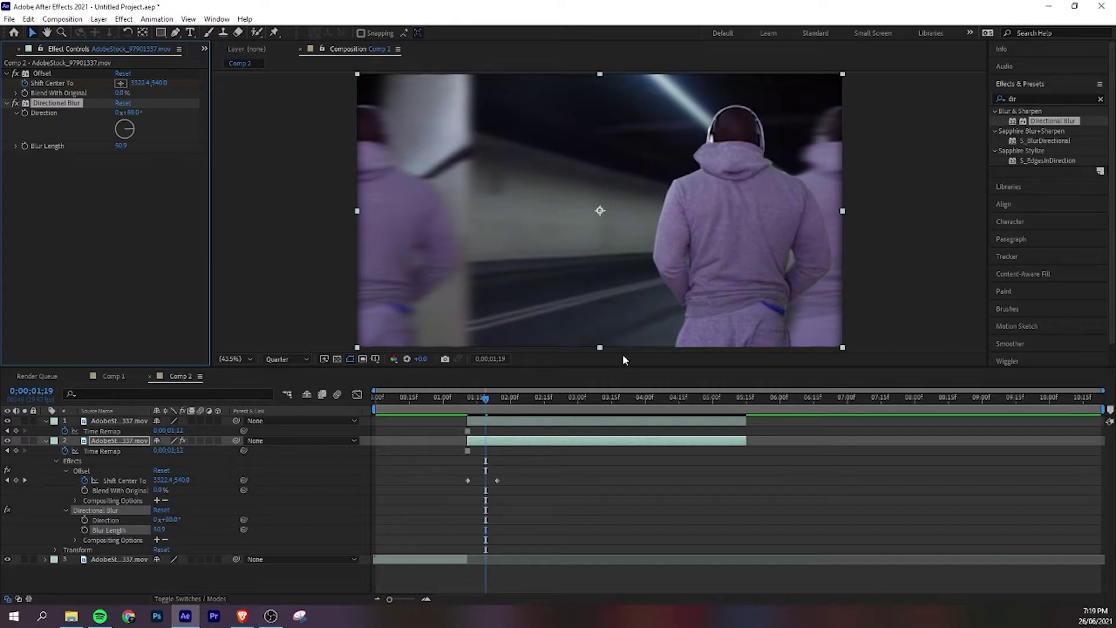
pyautogui.moveTo(484, 407)
pyautogui.mouseDown()
pyautogui.moveTo(469, 407)
pyautogui.moveTo(497, 408)
pyautogui.mouseUp()
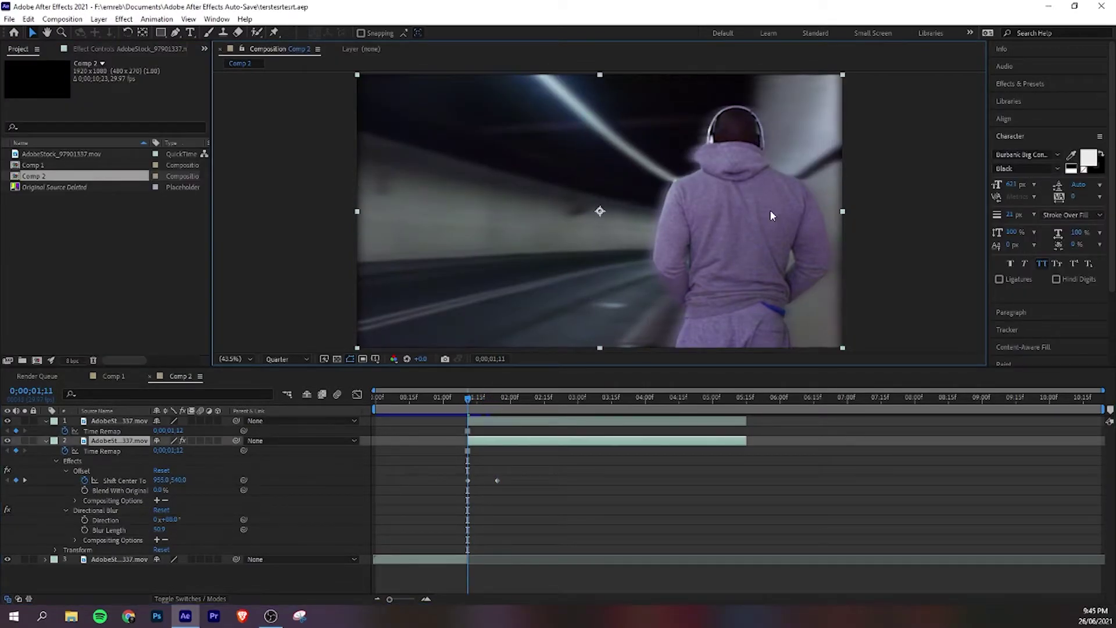
# Shorten the masked man layer and the background layer so both end at 0;00;02;04
pyautogui.moveTo(469, 405); pyautogui.dragTo(546, 399)
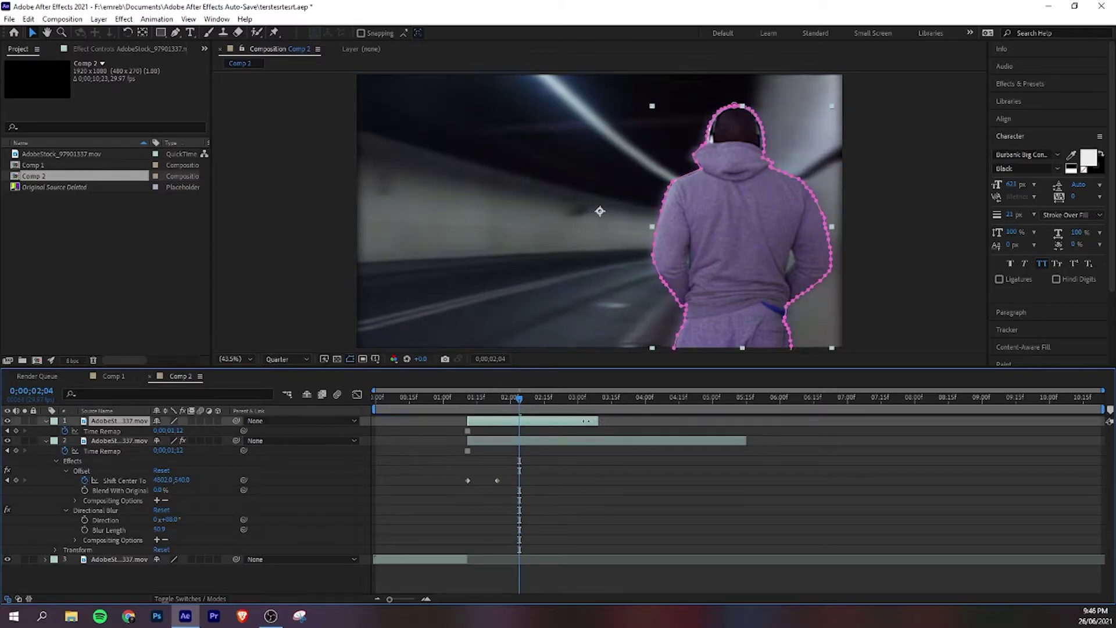
pyautogui.moveTo(586, 420); pyautogui.dragTo(519, 421)
pyautogui.moveTo(745, 440); pyautogui.dragTo(536, 445)
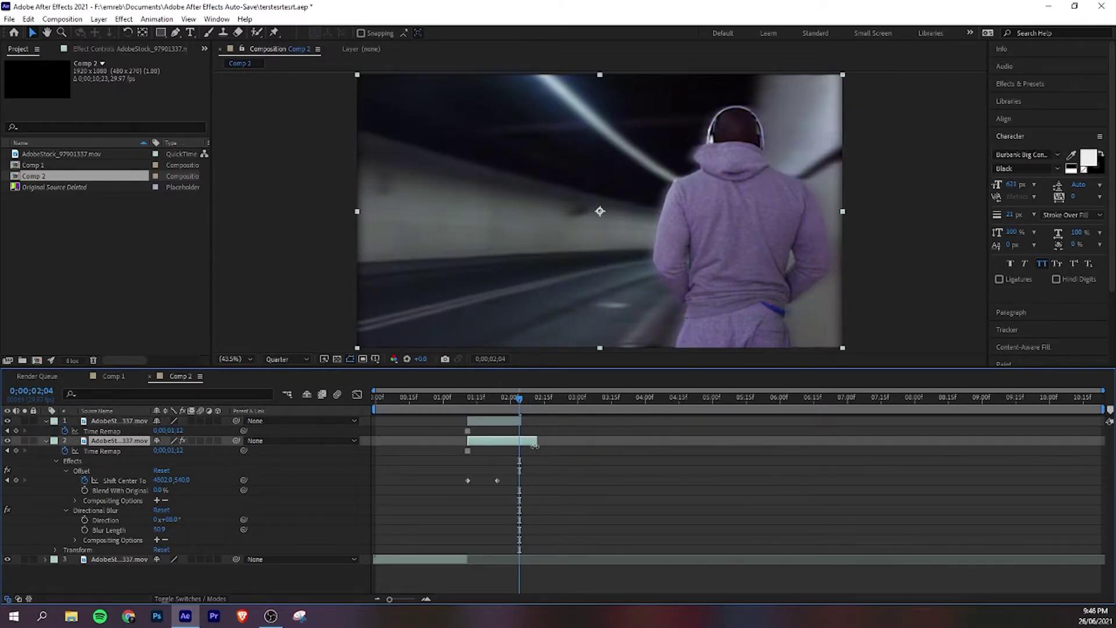
# Create a black 1920 × 1080 solid with the time set to 0;00;01;11
pyautogui.moveTo(519, 400); pyautogui.dragTo(467, 398)
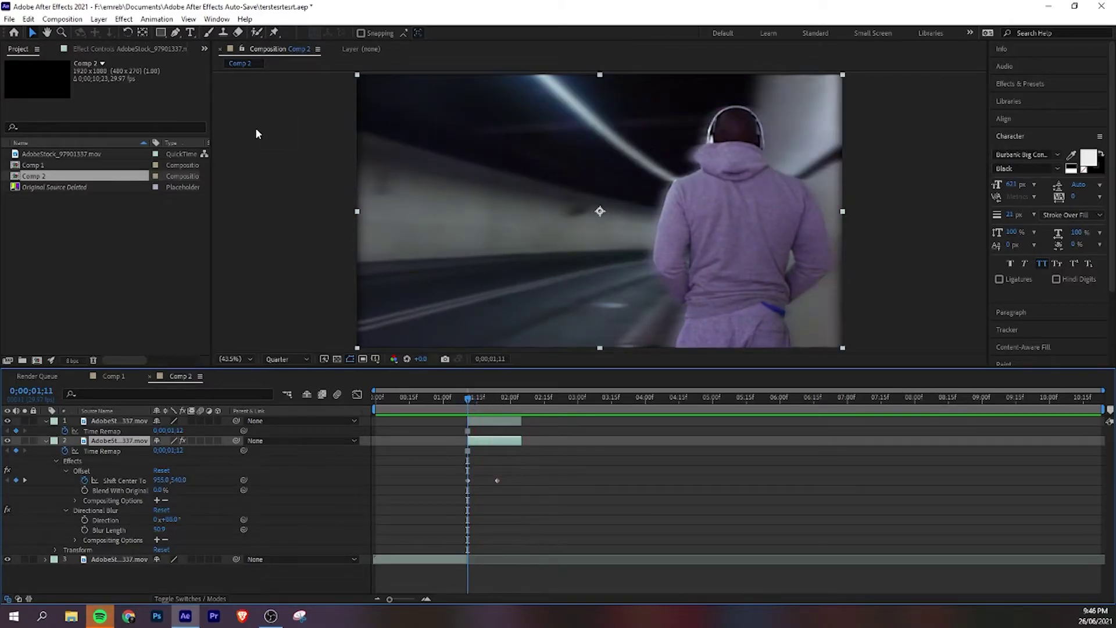
pyautogui.click(99, 18)
pyautogui.moveTo(119, 33)
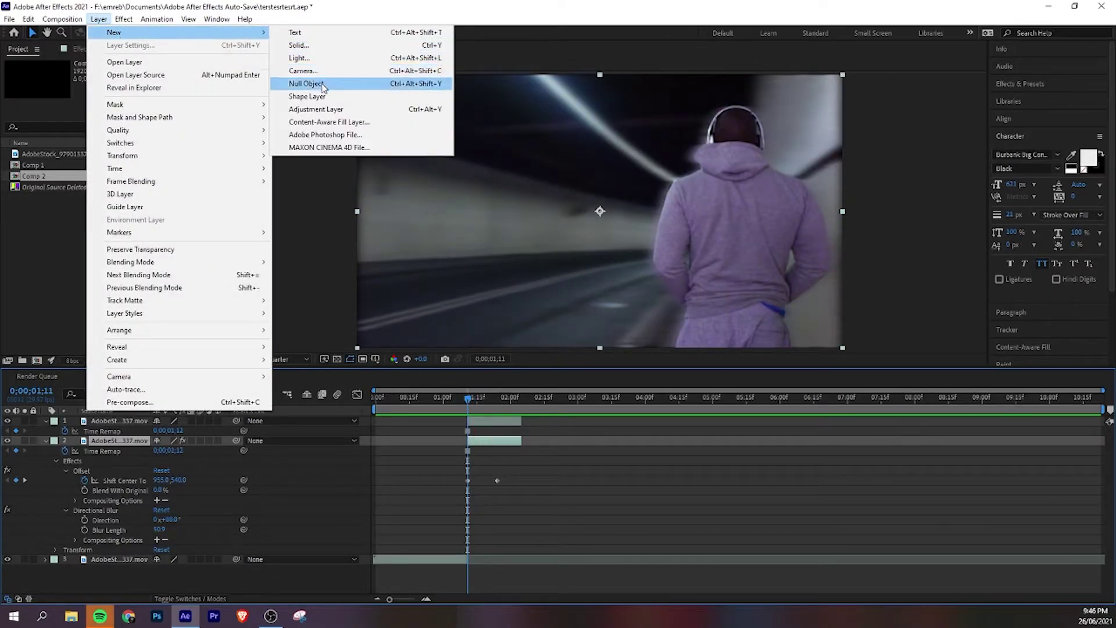
pyautogui.click(307, 45)
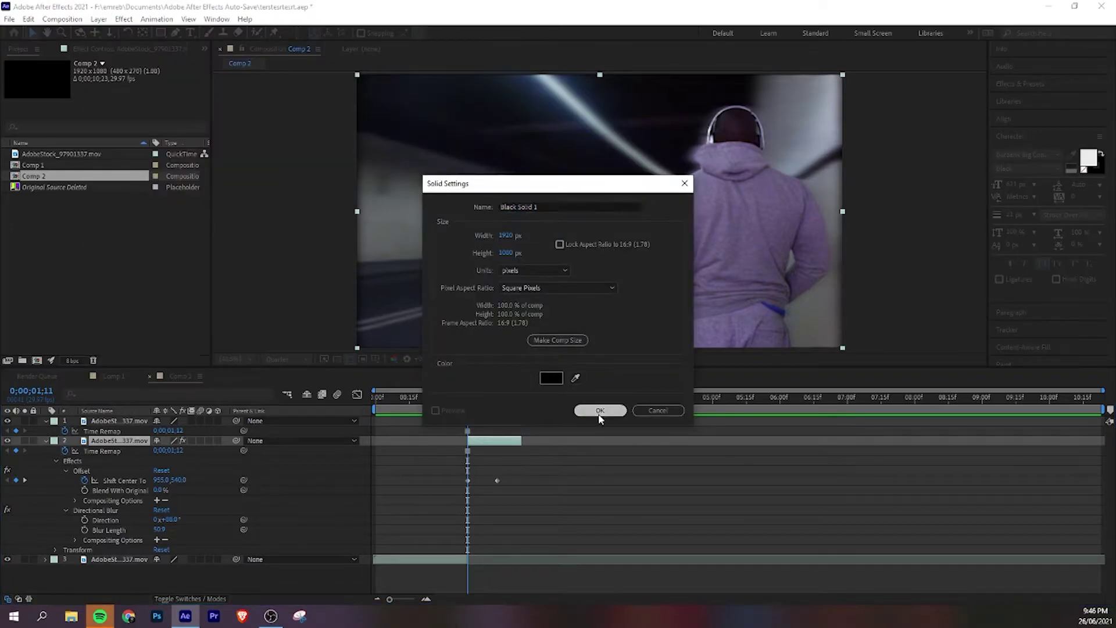
pyautogui.click(597, 408)
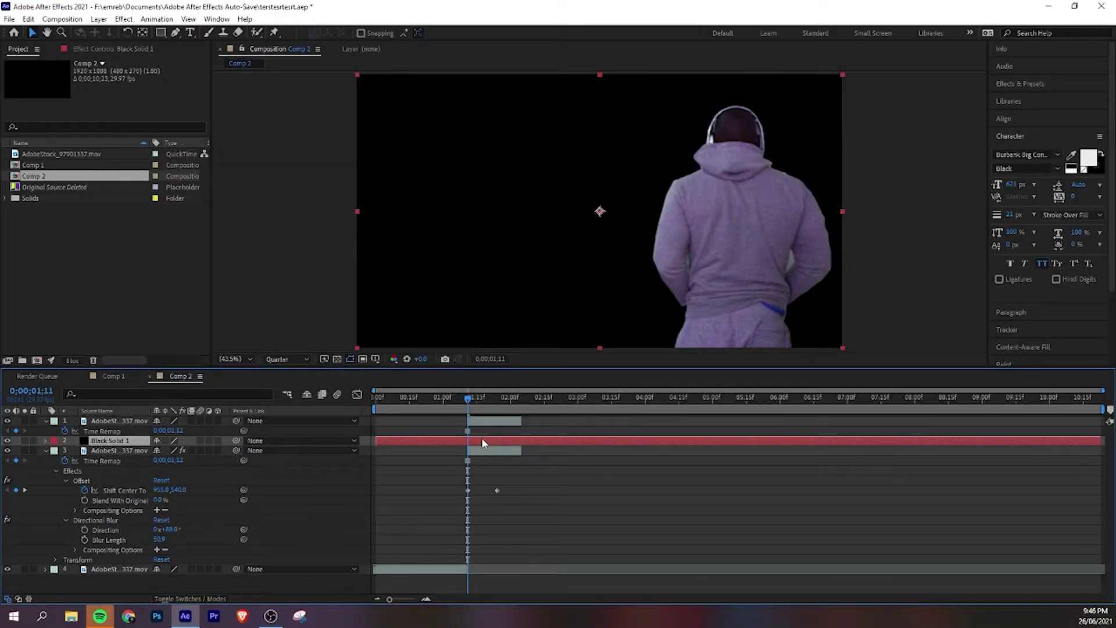
# Move the black solid above all layers and reshape it into a thin, slightly overwide bar along the frame's upper edge
pyautogui.moveTo(104, 445); pyautogui.dragTo(106, 419)
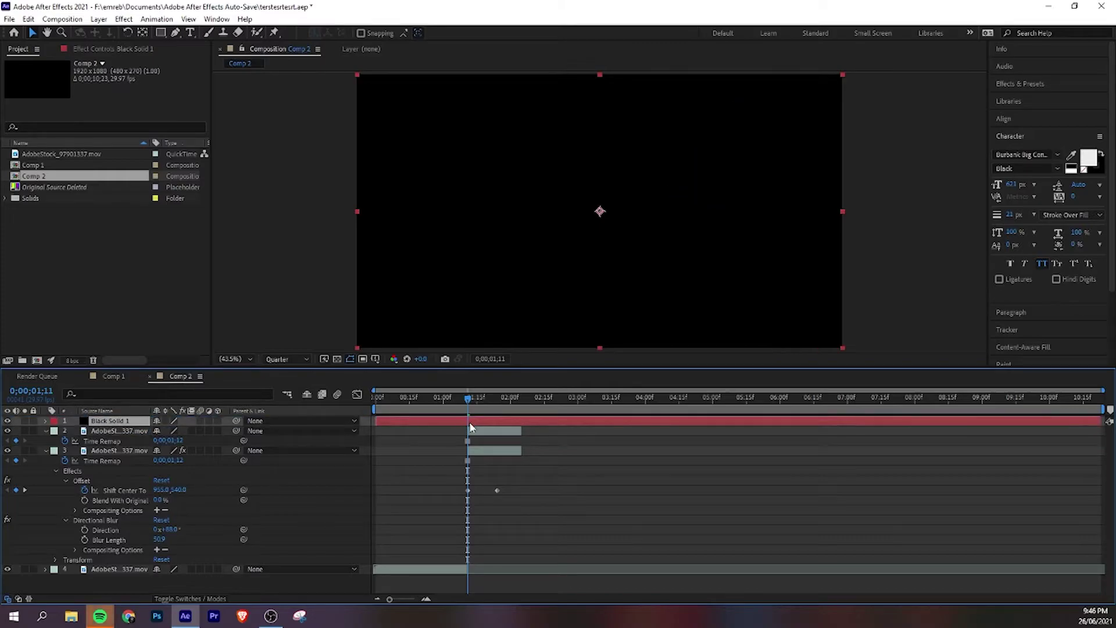
pyautogui.moveTo(617, 216); pyautogui.dragTo(614, 84)
pyautogui.moveTo(832, 85); pyautogui.dragTo(851, 83)
# Cut the black bar layer so it starts at 0;00;01;11 and ends together with the frozen layers
pyautogui.click(467, 418)
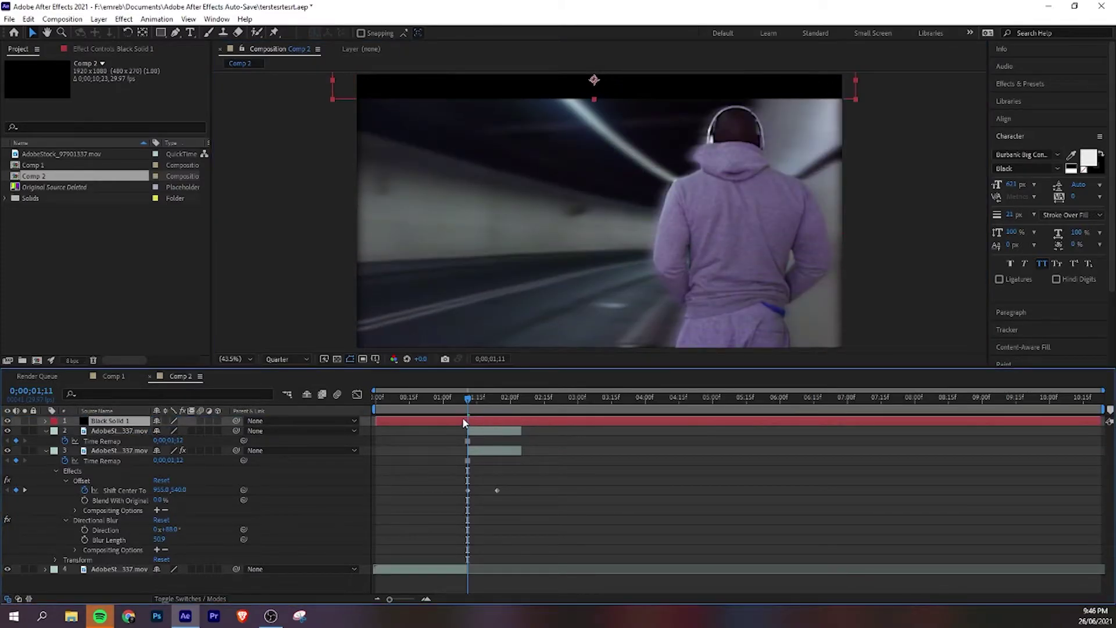
pyautogui.hotkey('ctrl', 'shift', 'd')
pyautogui.click(448, 430)
pyautogui.press('Delete')
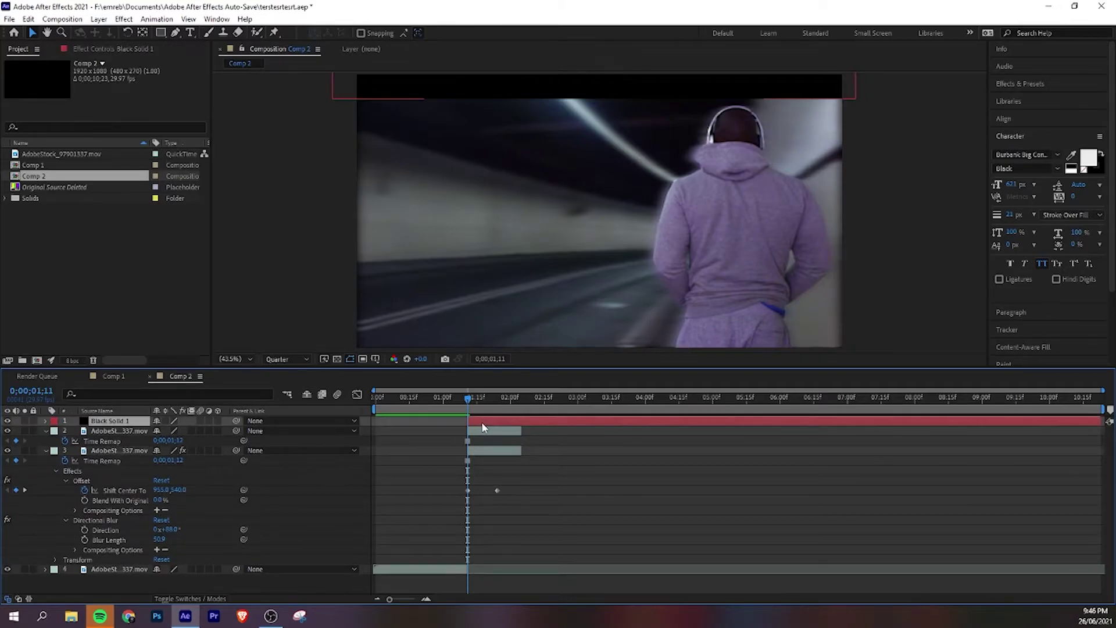
pyautogui.click(523, 399)
pyautogui.hotkey('alt', ']')
# Duplicate the black bar, place the copy along the frame's lower edge, and scrub through the letterbox
pyautogui.click(483, 399)
pyautogui.click(489, 417)
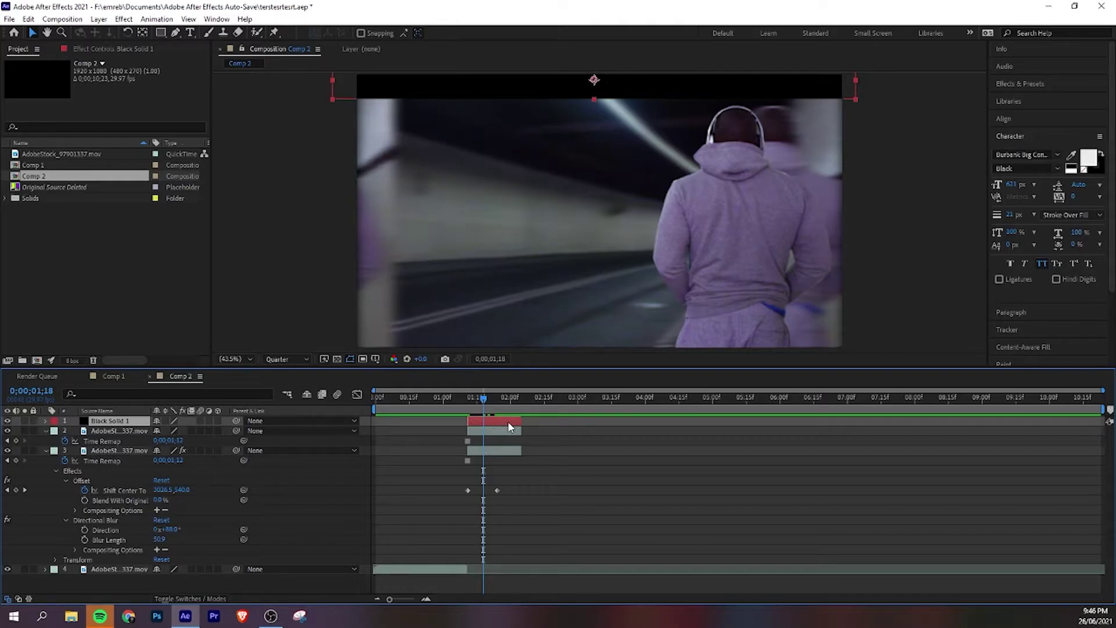
pyautogui.hotkey('ctrl', 'd')
pyautogui.moveTo(531, 87); pyautogui.dragTo(530, 358)
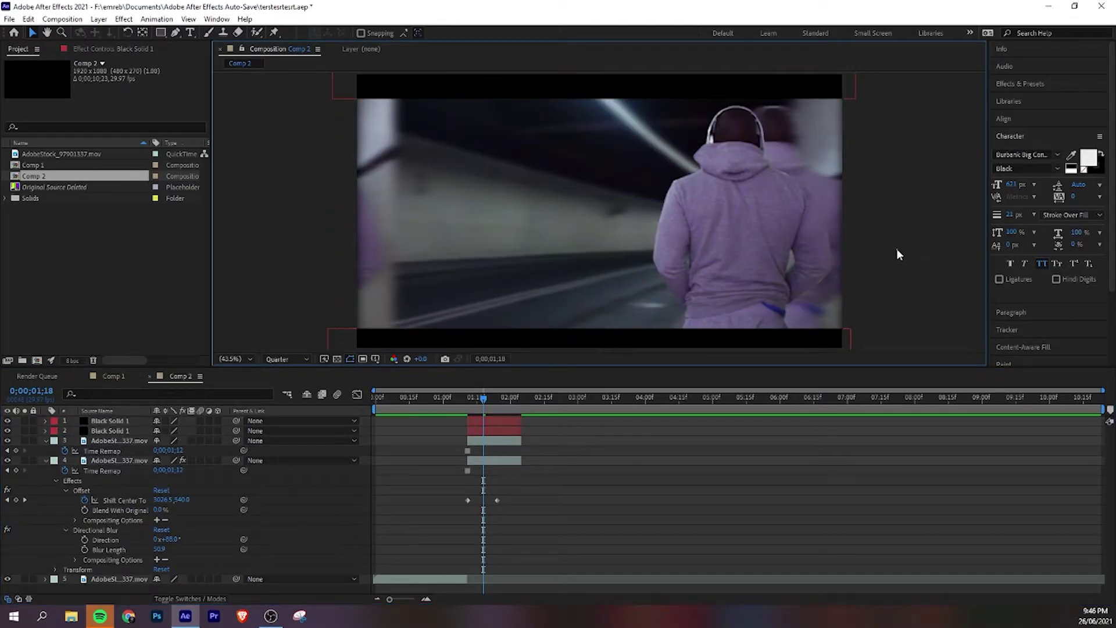
pyautogui.moveTo(491, 398); pyautogui.dragTo(469, 399)
pyautogui.click(510, 399)
# Move the masked man layer above both black bars and deselect it
pyautogui.click(487, 444)
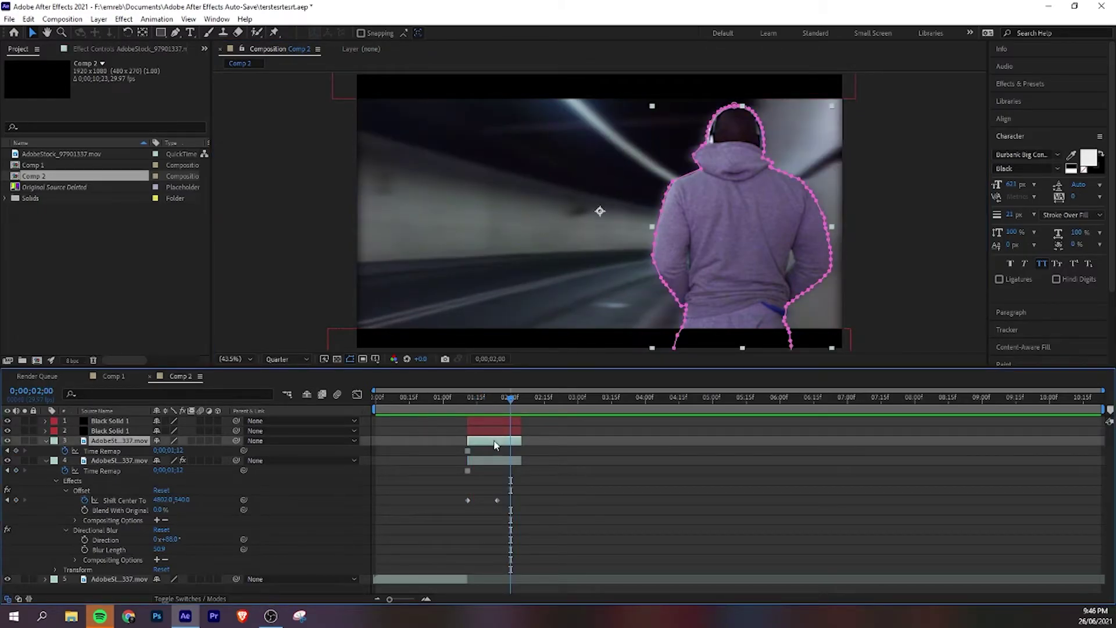
pyautogui.moveTo(140, 440); pyautogui.dragTo(139, 416)
pyautogui.click(898, 333)
# Step back frame by frame to check how the man overlaps the black bars
pyautogui.press('pageup')
pyautogui.press('pageup')
pyautogui.press('pageup')
pyautogui.press('pageup')
pyautogui.press('pageup')
pyautogui.press('pageup')
pyautogui.press('pageup')
pyautogui.press('pageup')
pyautogui.press('pageup')
pyautogui.press('pageup')
pyautogui.press('pageup')
pyautogui.press('pageup')
pyautogui.press('pageup')
pyautogui.press('pageup')
pyautogui.press('pageup')
pyautogui.press('pageup')
pyautogui.press('pageup')
pyautogui.press('pageup')
pyautogui.press('pageup')
pyautogui.press('pageup')
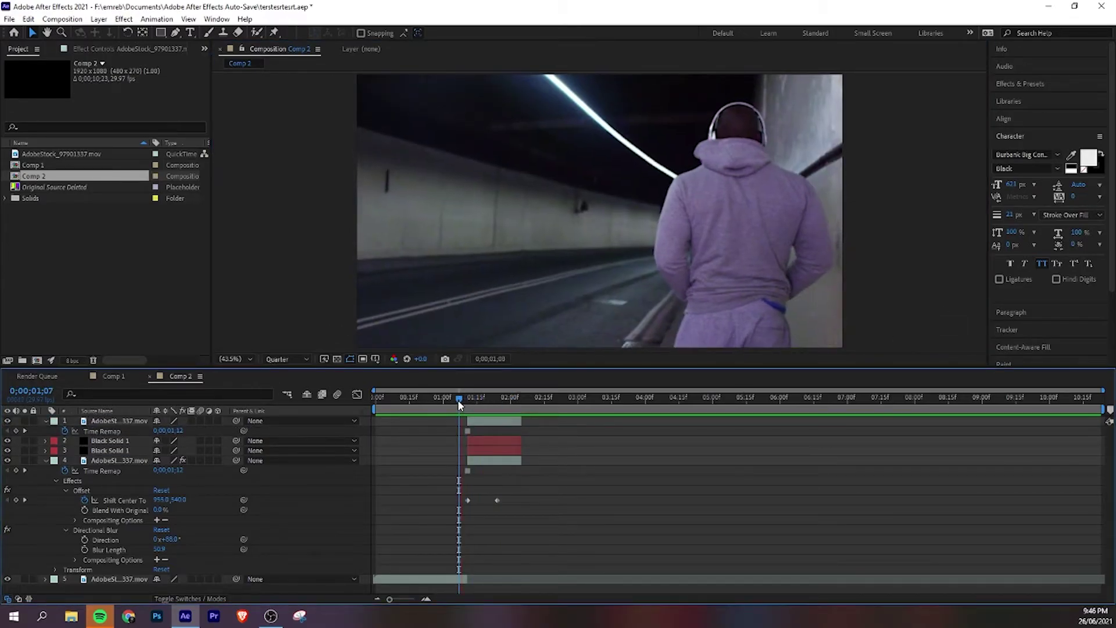
# Extend the background layer's end beyond the man layer, trim both black bars to 0;00;02;04, and check the start at 0;00;01;11
pyautogui.click(517, 400)
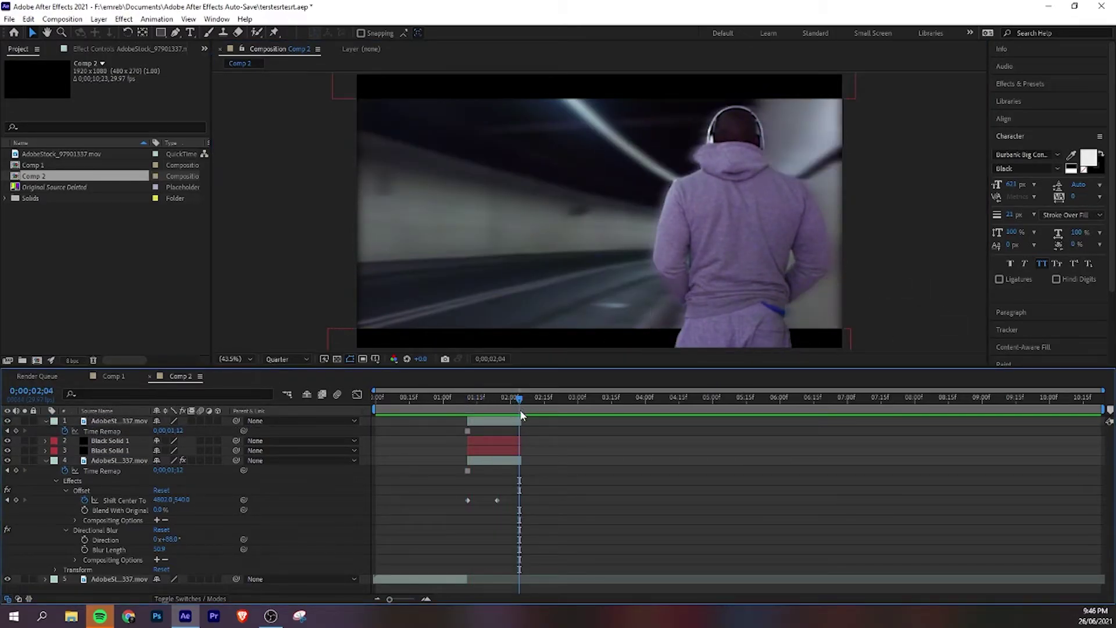
pyautogui.moveTo(521, 461)
pyautogui.mouseDown()
pyautogui.moveTo(542, 462)
pyautogui.moveTo(519, 451)
pyautogui.mouseUp()
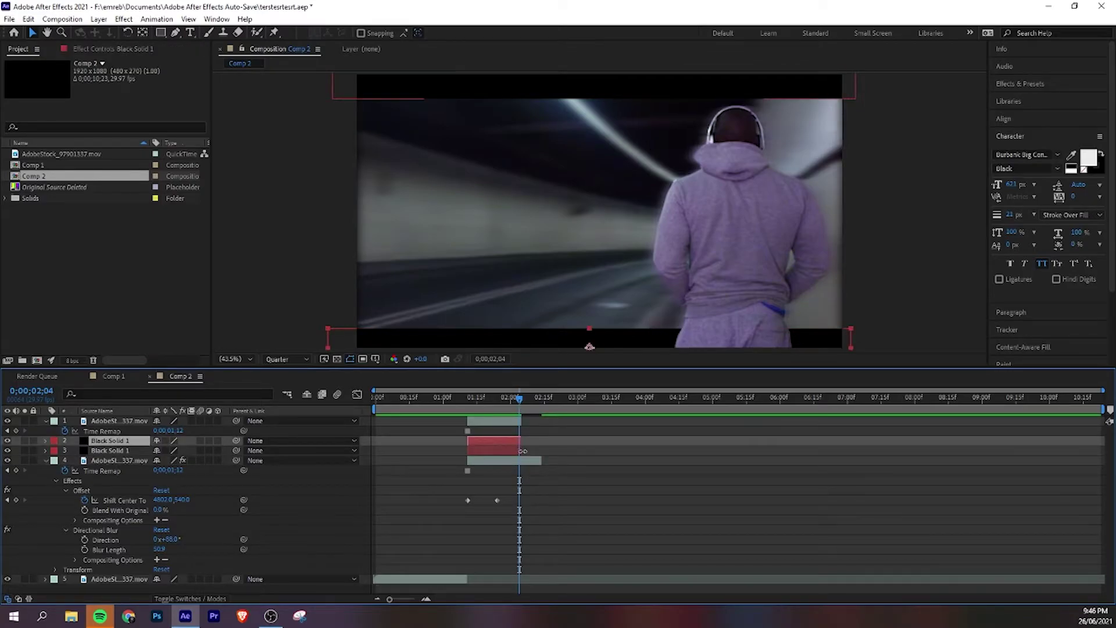
pyautogui.click(464, 397)
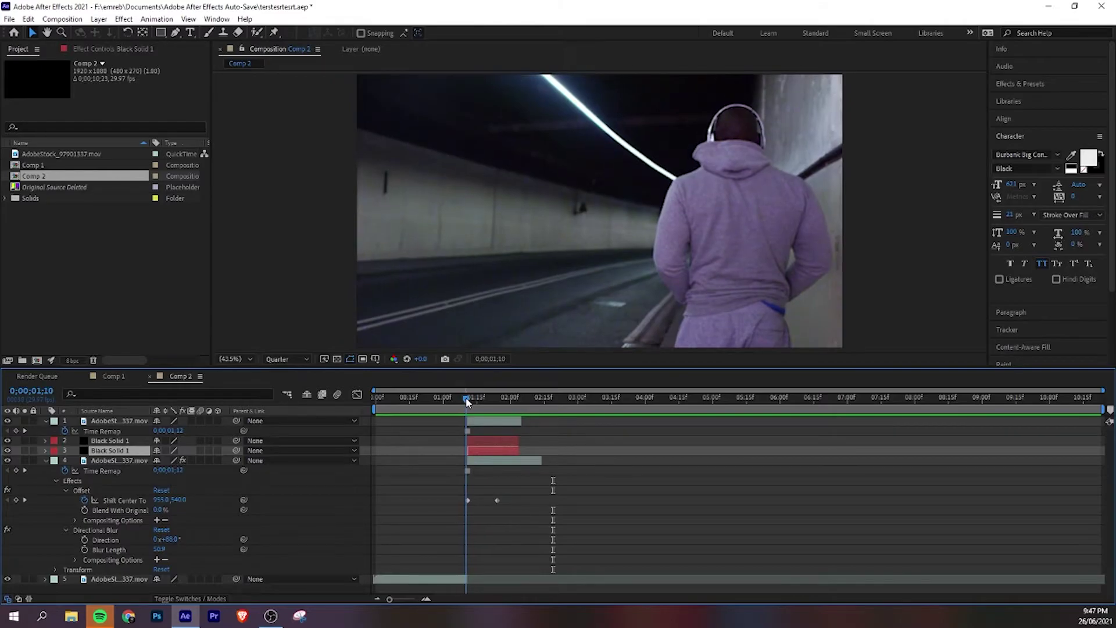
pyautogui.moveTo(468, 399)
pyautogui.mouseDown()
pyautogui.moveTo(502, 399)
pyautogui.moveTo(471, 399)
pyautogui.mouseUp()
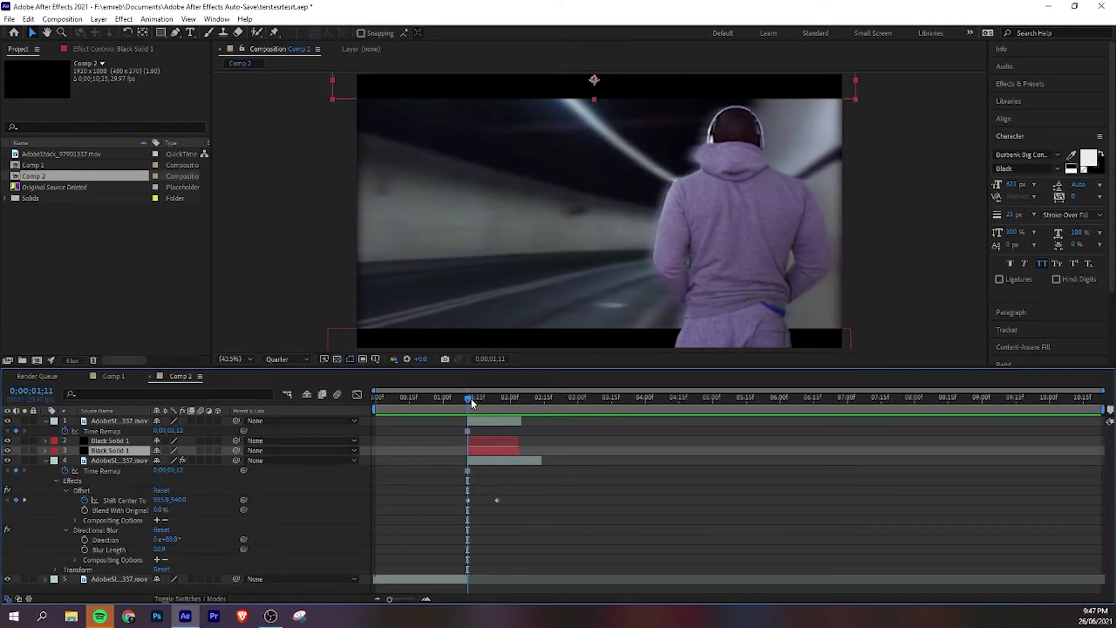
# Search the effects for "s_sh" and apply S_Shake to the sliding background layer
pyautogui.click(491, 461)
pyautogui.click(1030, 85)
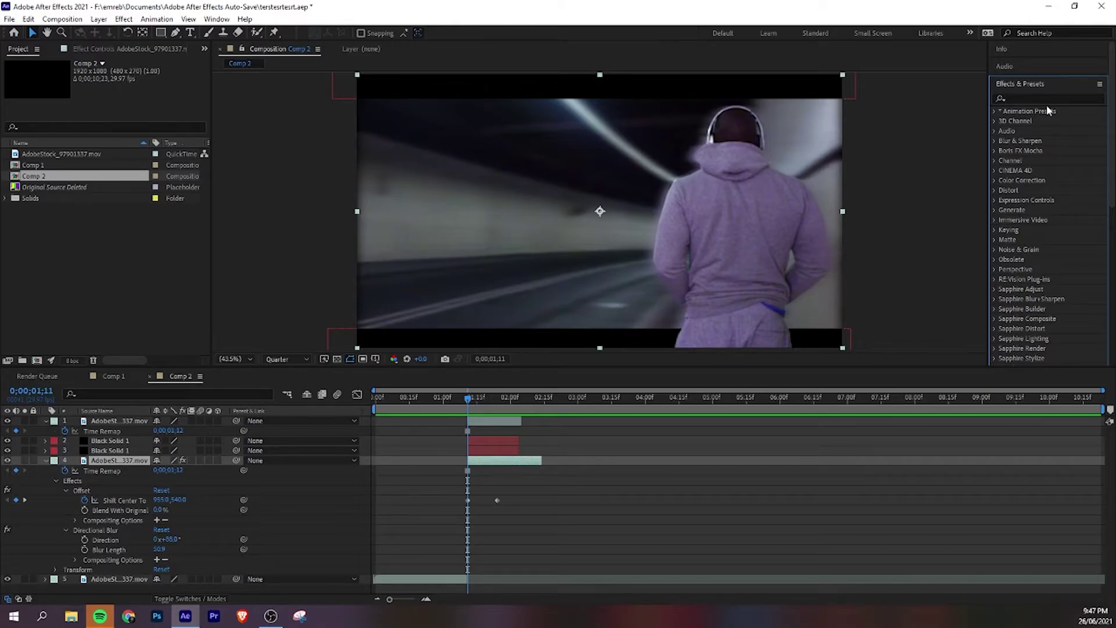
pyautogui.click(1049, 99)
pyautogui.write('s_sh')
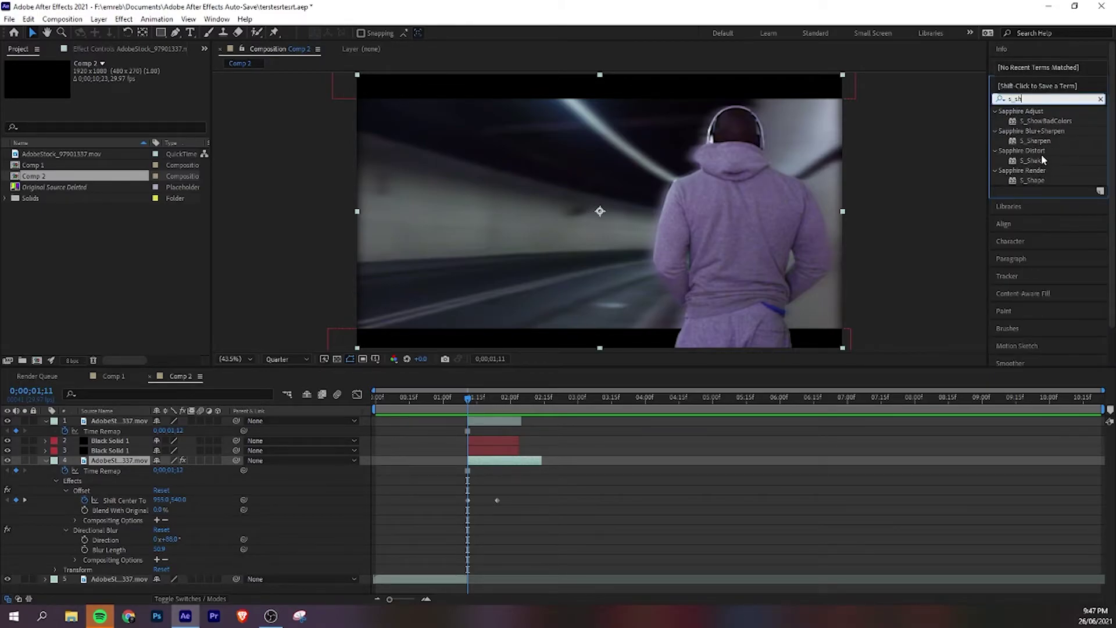
pyautogui.click(1041, 161)
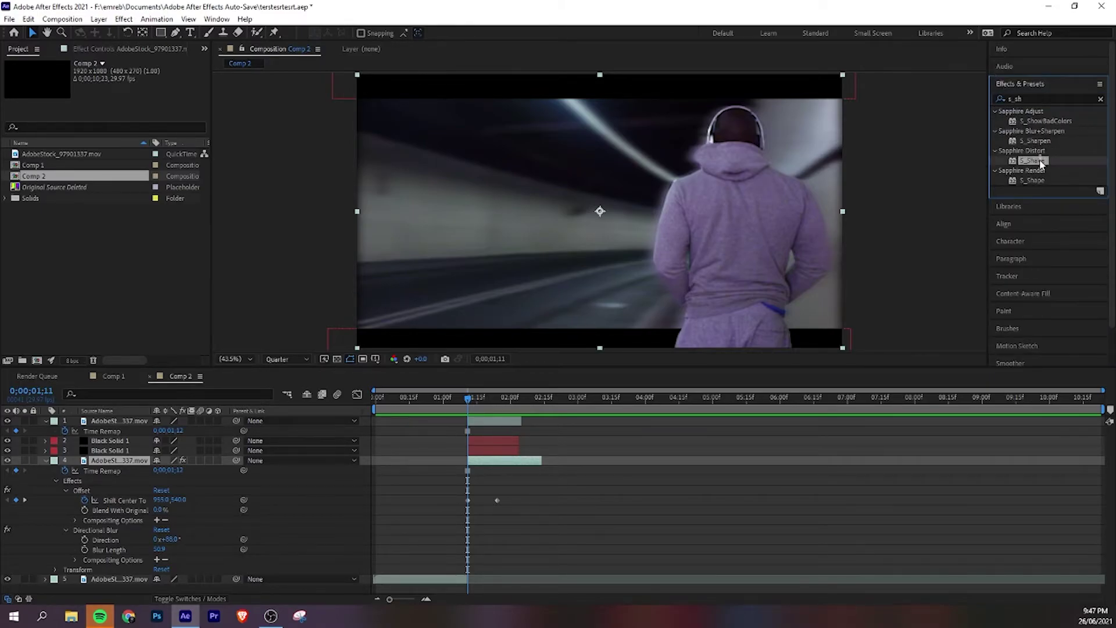
pyautogui.moveTo(1036, 161); pyautogui.dragTo(502, 459)
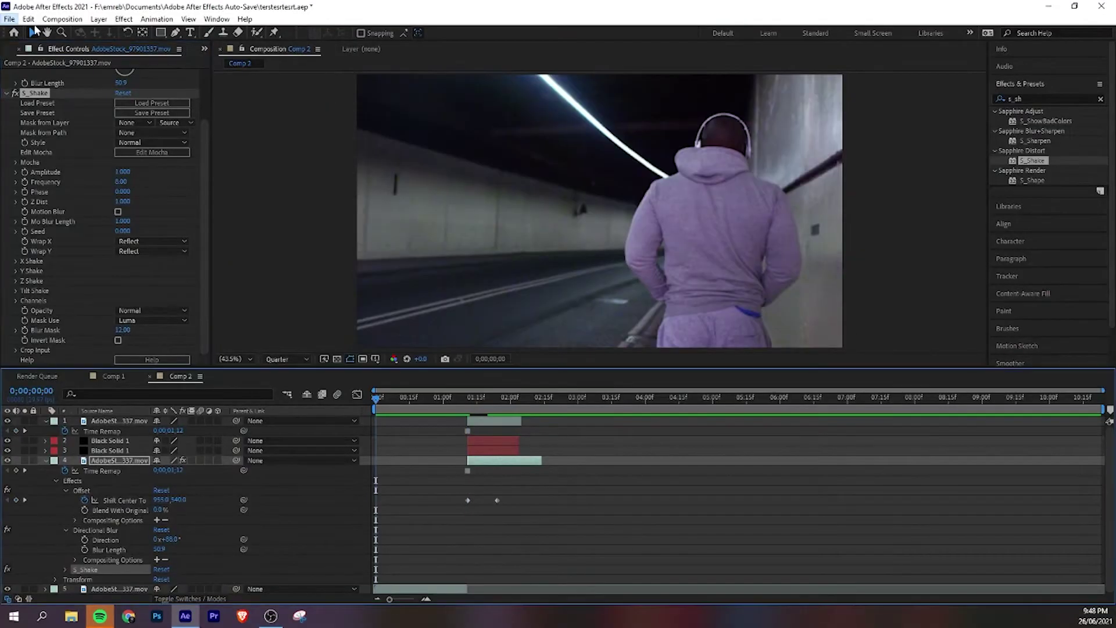
# Save the project and scrub through the shaking background around 0;00;01;11
pyautogui.click(12, 19)
pyautogui.click(40, 126)
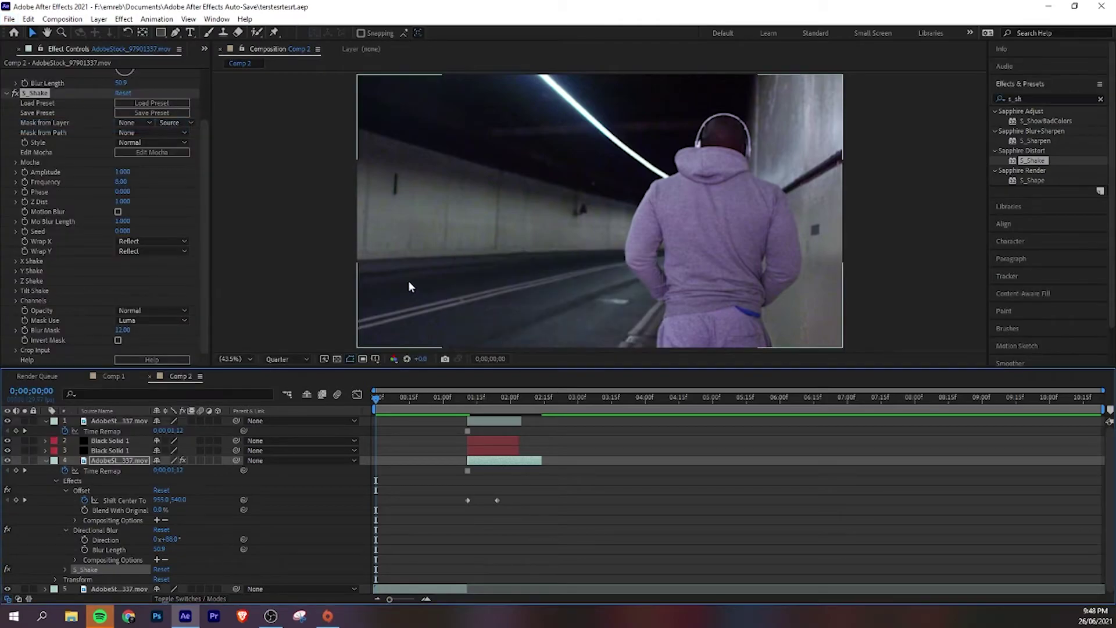
pyautogui.click(471, 403)
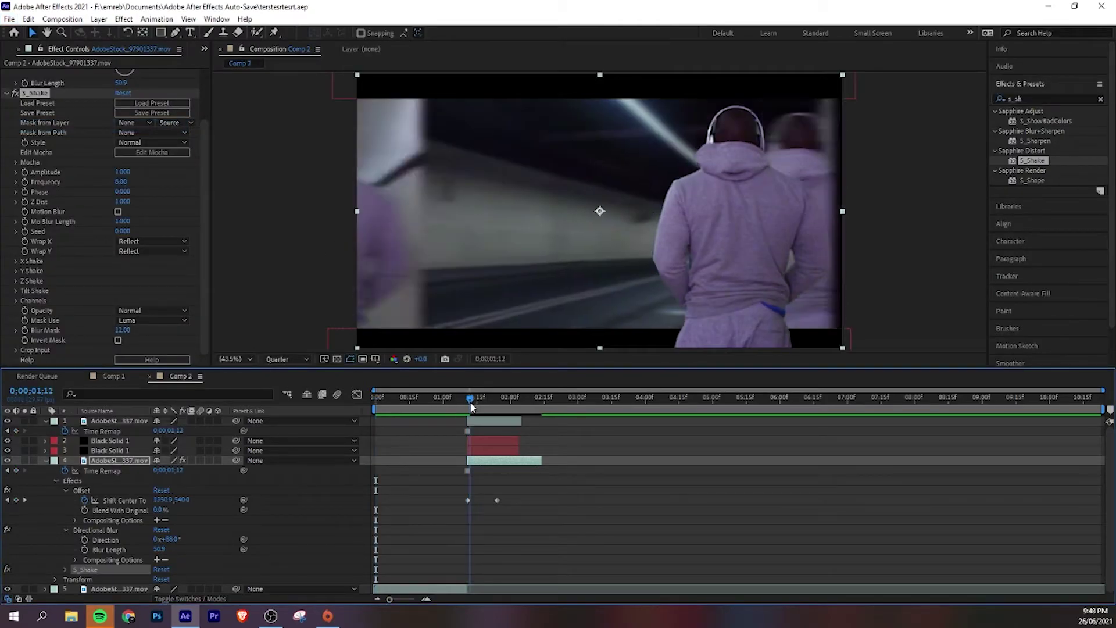
pyautogui.moveTo(471, 404); pyautogui.dragTo(479, 430)
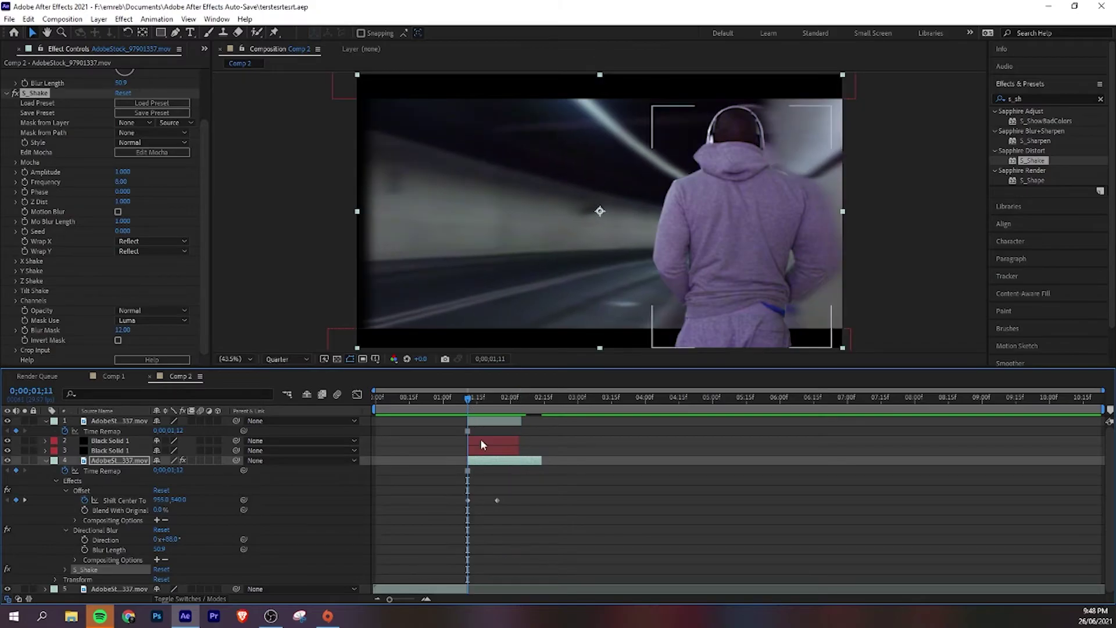
# Set the background layer's S_Shake Amplitude to 0.1 and scrub through the softer shake
pyautogui.click(488, 462)
pyautogui.scroll(2, 74, 215)
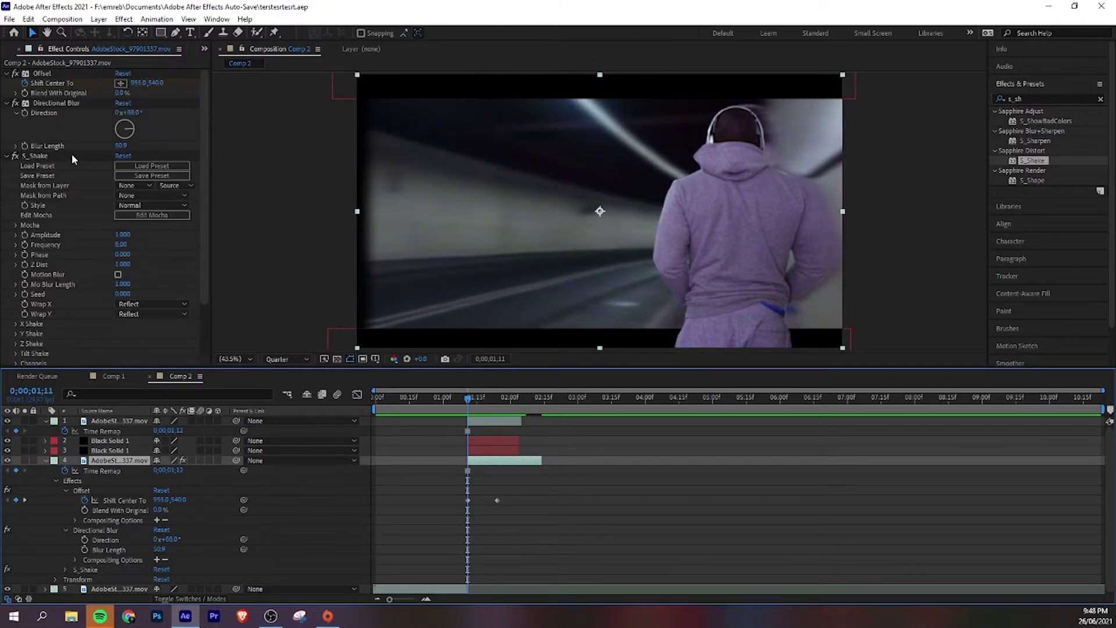
pyautogui.scroll(-2, 73, 162)
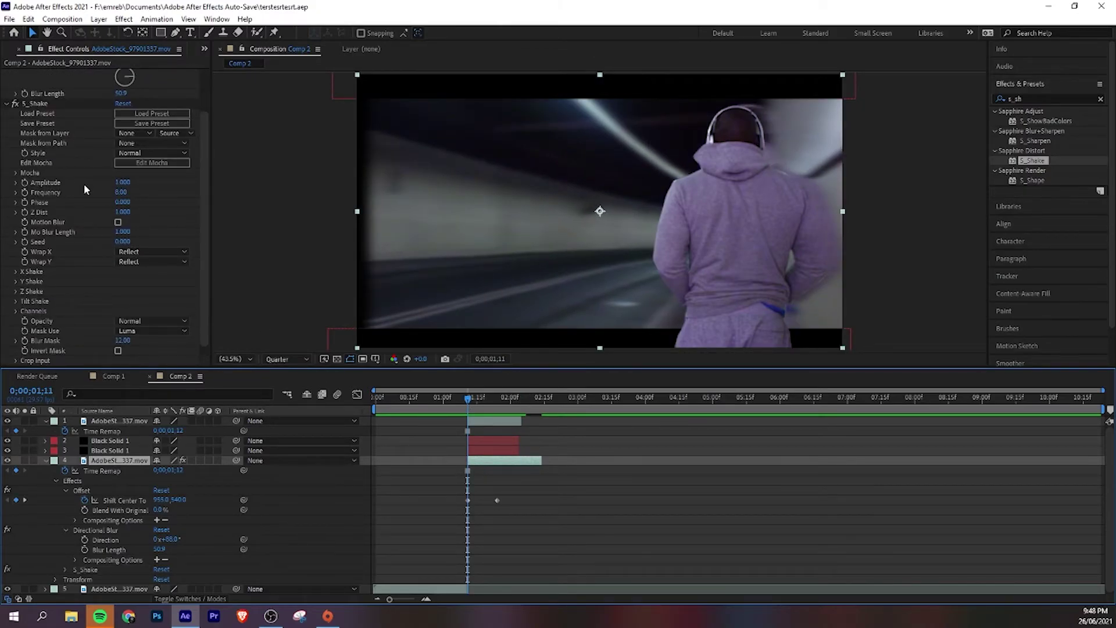
pyautogui.click(122, 183)
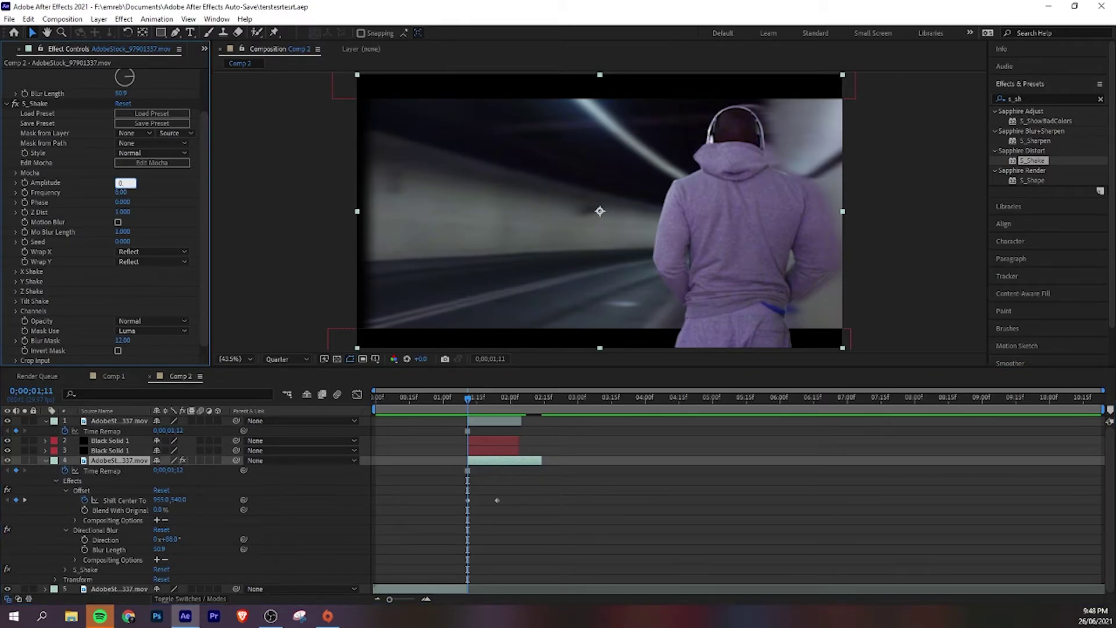
pyautogui.write('0.1')
pyautogui.press('Return')
pyautogui.moveTo(467, 400); pyautogui.dragTo(499, 399)
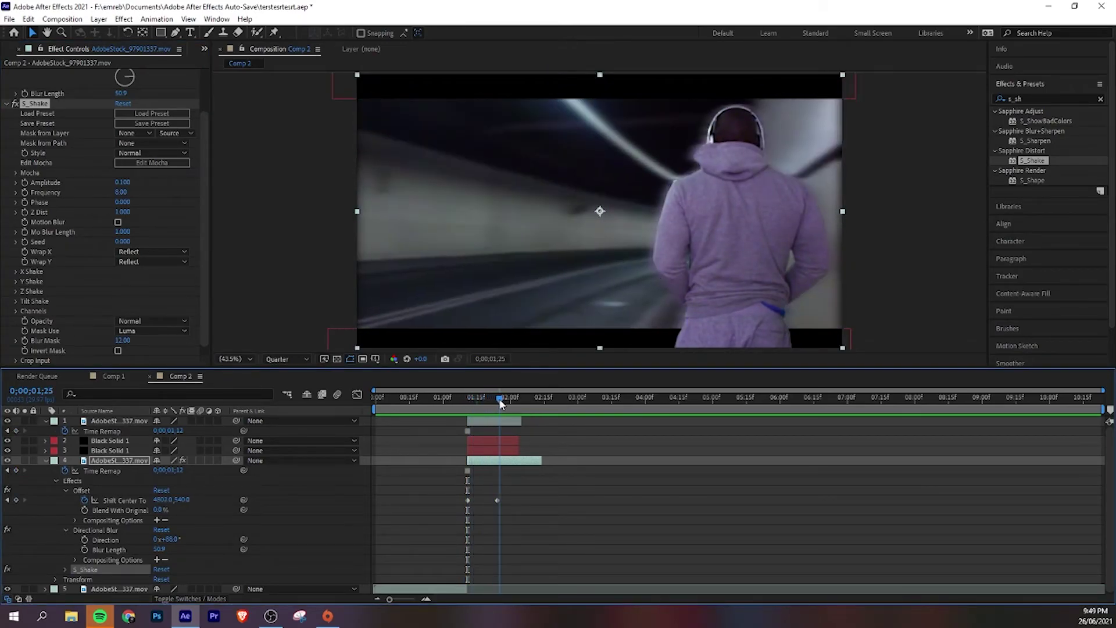
# Set the background layer's S_Shake Frequency to 15 and preview the freeze-frame section
pyautogui.click(124, 192)
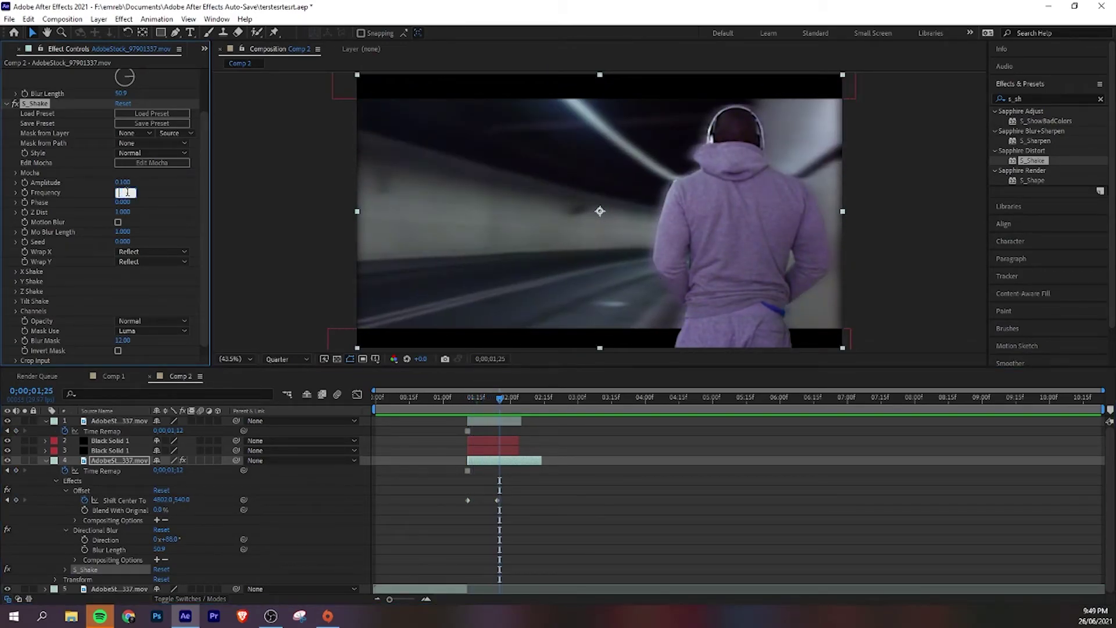
pyautogui.press('Return')
pyautogui.click(460, 396)
pyautogui.press('space')
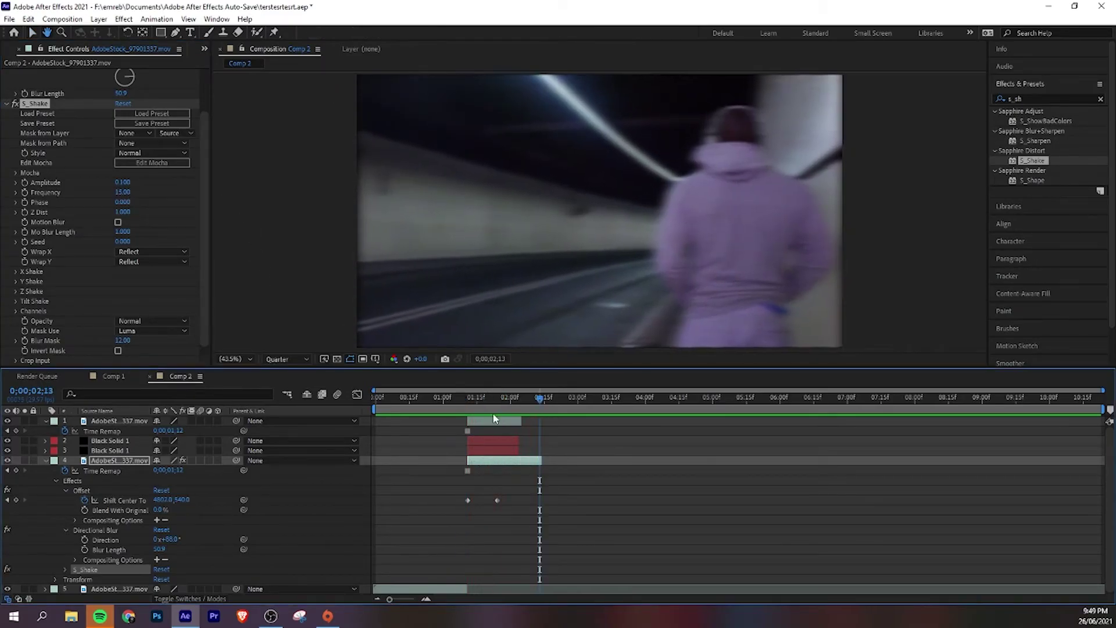
pyautogui.press('space')
# Set the background layer's S_Shake Amplitude to 0.5 and scrub through the stronger shake
pyautogui.click(124, 183)
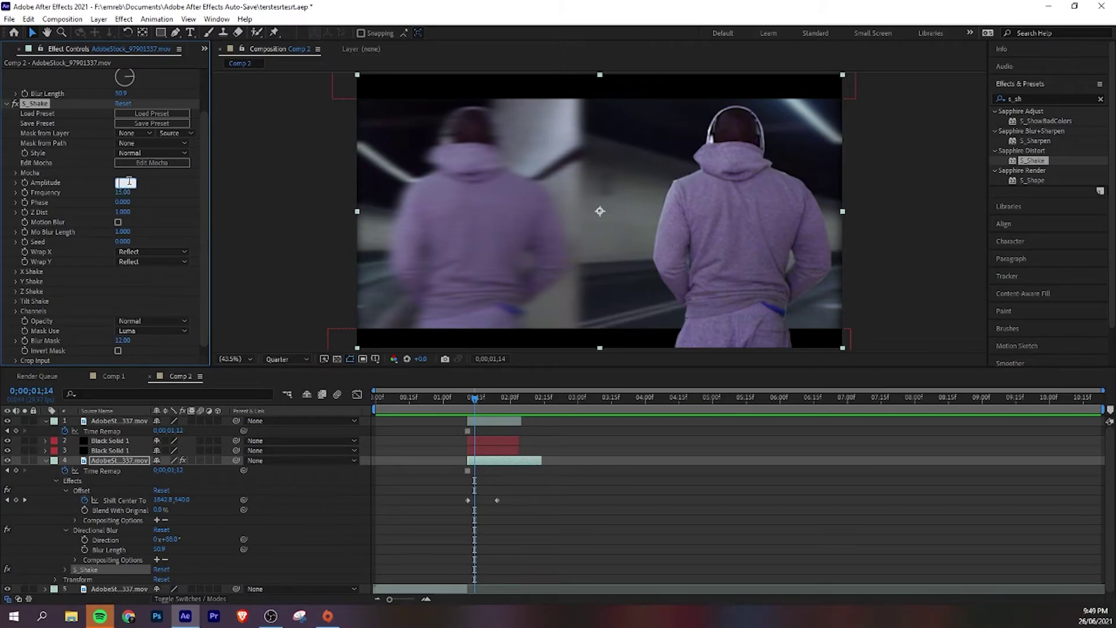
pyautogui.write('0.5')
pyautogui.press('Return')
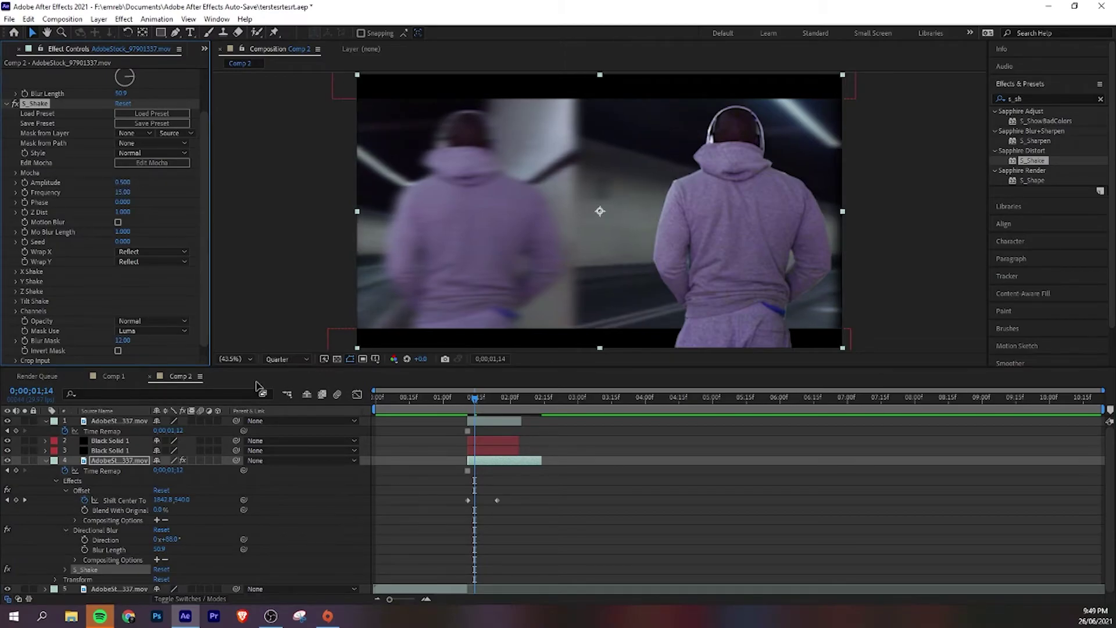
pyautogui.moveTo(475, 400)
pyautogui.mouseDown()
pyautogui.moveTo(465, 397)
pyautogui.moveTo(486, 401)
pyautogui.mouseUp()
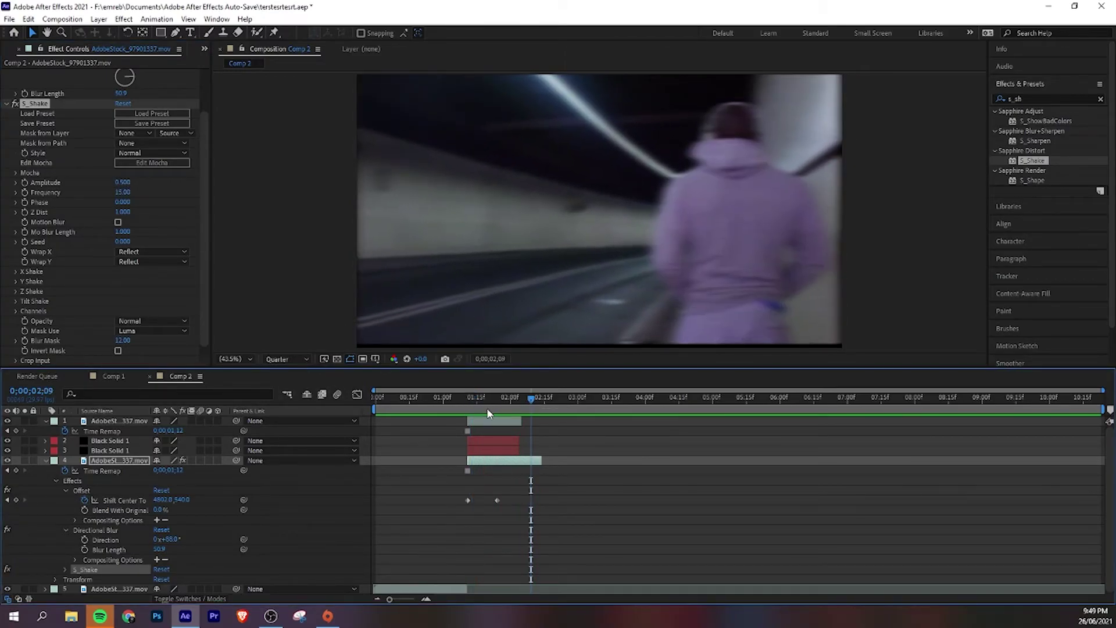
# Set the background layer's S_Shake Frequency to 8 and preview the freeze-frame section
pyautogui.click(125, 192)
pyautogui.write('8')
pyautogui.press('Return')
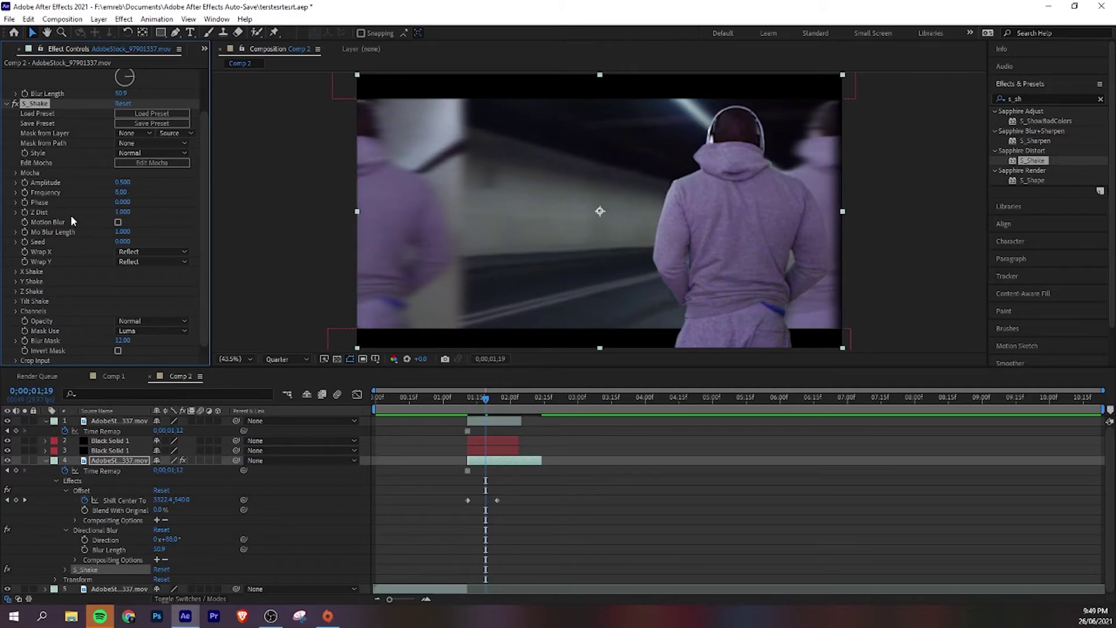
pyautogui.moveTo(473, 406)
pyautogui.mouseDown()
pyautogui.moveTo(517, 400)
pyautogui.moveTo(469, 405)
pyautogui.moveTo(517, 404)
pyautogui.moveTo(462, 394)
pyautogui.moveTo(532, 397)
pyautogui.moveTo(479, 395)
pyautogui.moveTo(527, 399)
pyautogui.moveTo(490, 394)
pyautogui.moveTo(517, 397)
pyautogui.moveTo(474, 407)
pyautogui.mouseUp()
pyautogui.click(903, 206)
pyautogui.click(449, 395)
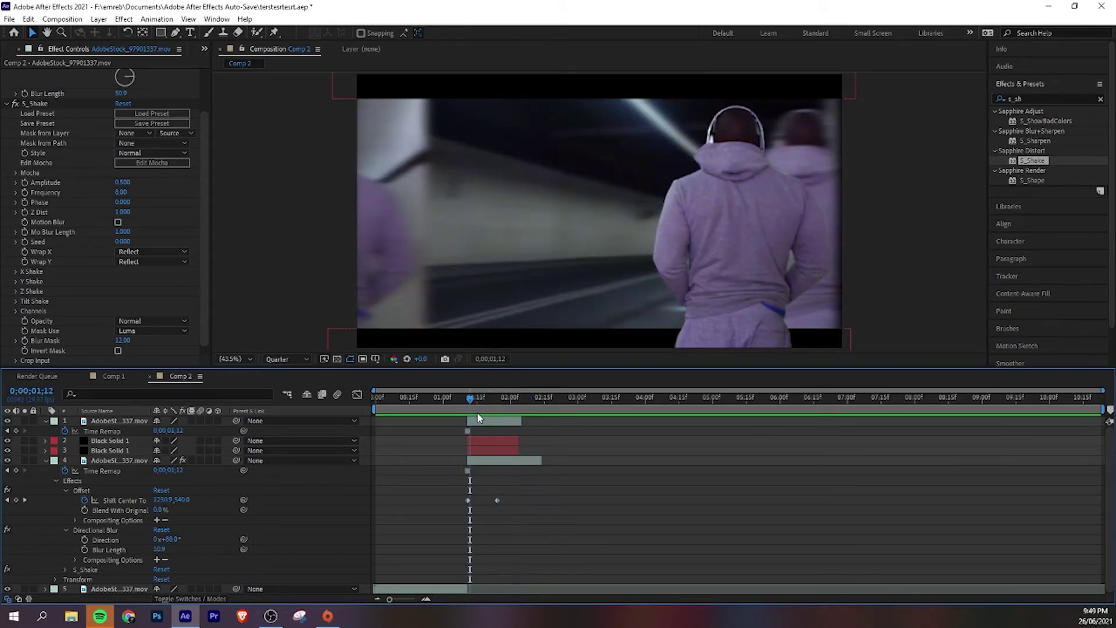
# Copy the S_Shake effect from the background layer and paste it onto the masked man layer
pyautogui.click(615, 339)
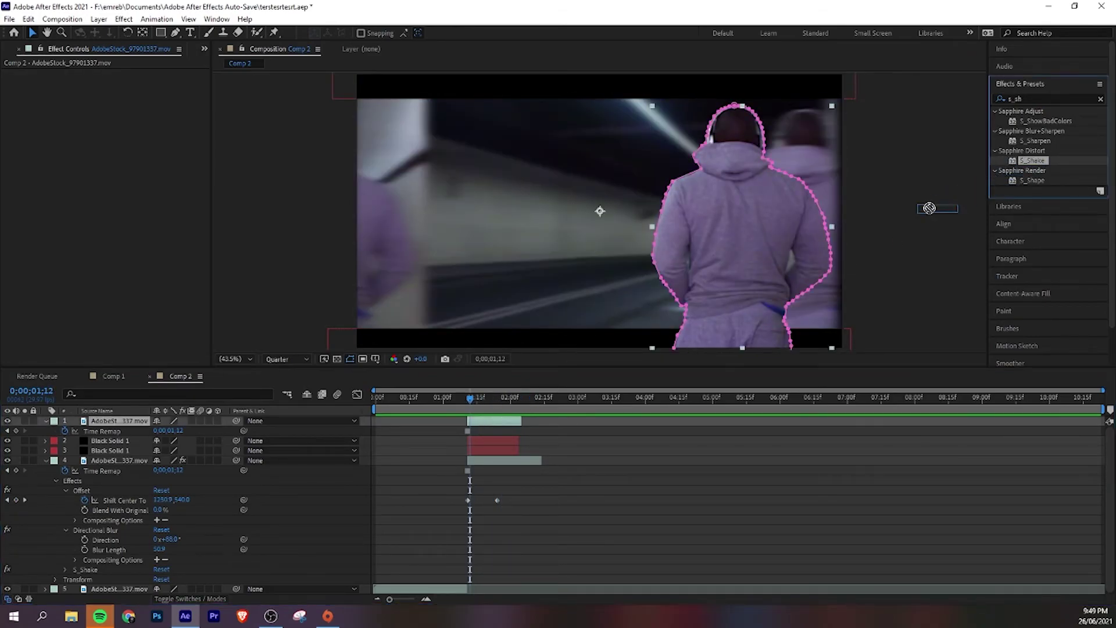
pyautogui.click(456, 462)
pyautogui.click(65, 155)
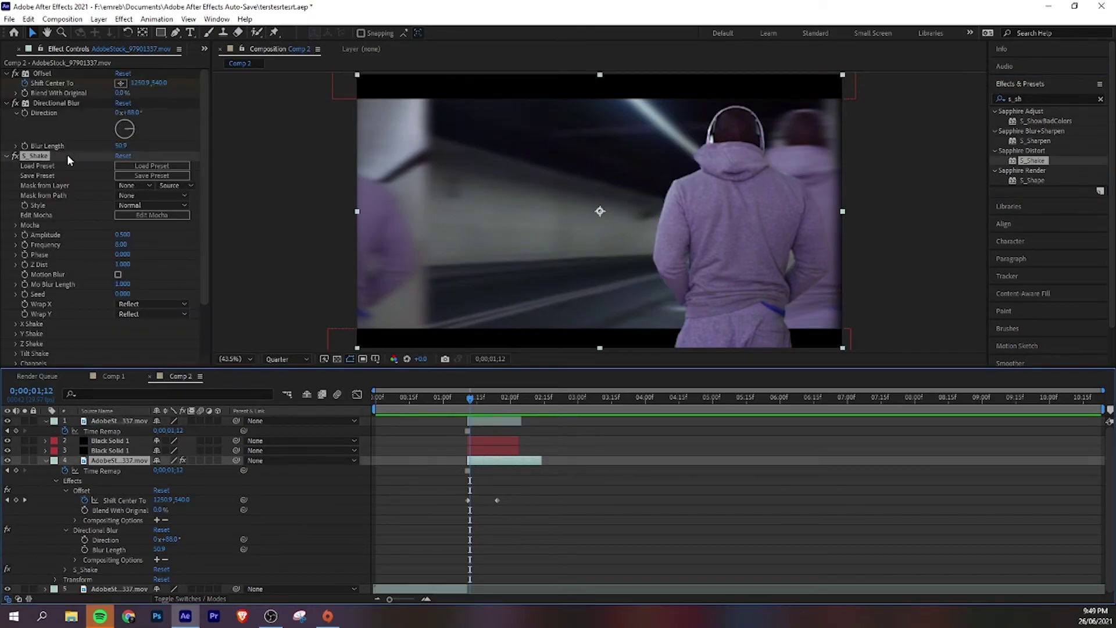
pyautogui.click(493, 421)
pyautogui.hotkey('ctrl', 'v')
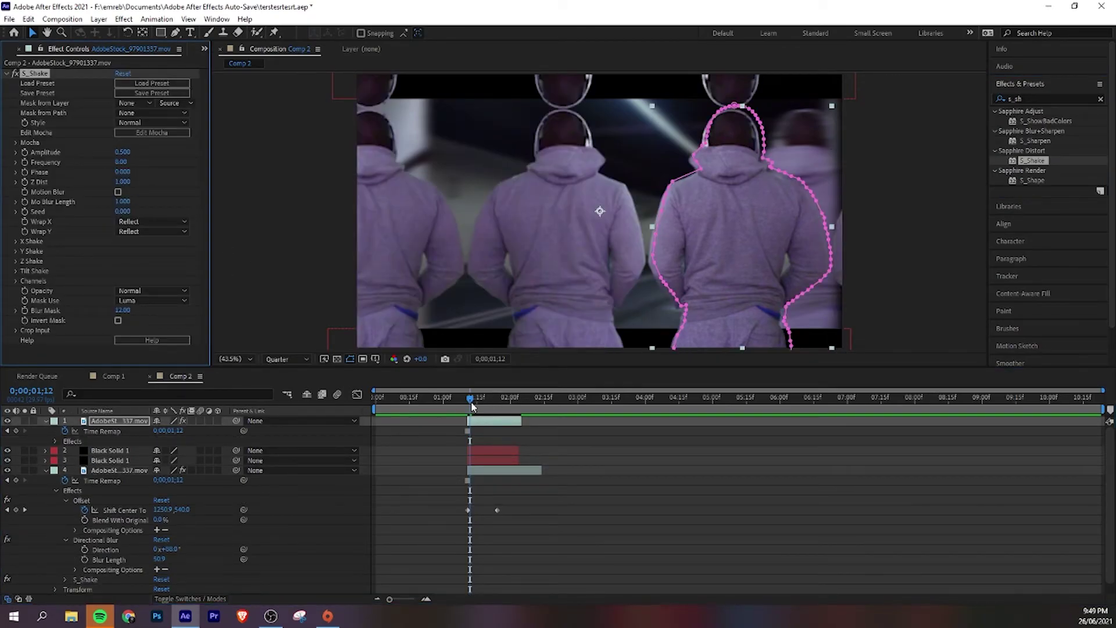
# Set both Wrap X and Wrap Y of the man layer's S_Shake to No
pyautogui.moveTo(469, 405); pyautogui.dragTo(488, 407)
pyautogui.click(159, 222)
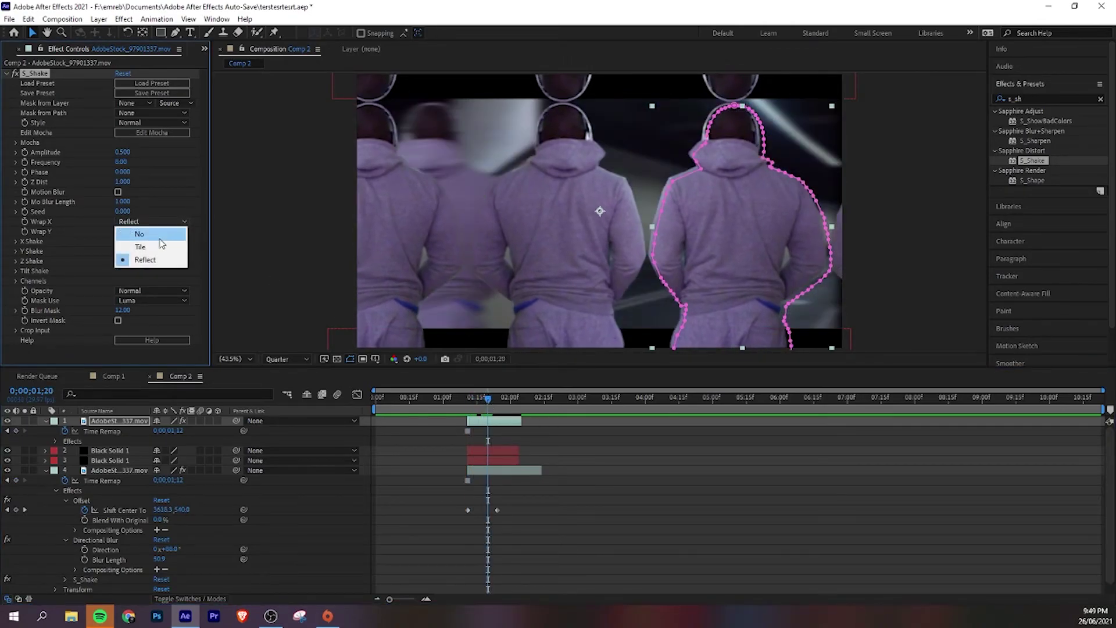
pyautogui.click(163, 235)
pyautogui.click(163, 231)
pyautogui.click(164, 245)
# Step back to 0;00;01;15 and set the man layer's S_Shake Frequency to 1 and Amplitude to 0.1
pyautogui.press('pageup')
pyautogui.press('pageup')
pyautogui.press('pageup')
pyautogui.press('pageup')
pyautogui.press('pageup')
pyautogui.click(121, 162)
pyautogui.press('Return')
pyautogui.click(122, 152)
pyautogui.write('0.1')
pyautogui.press('Return')
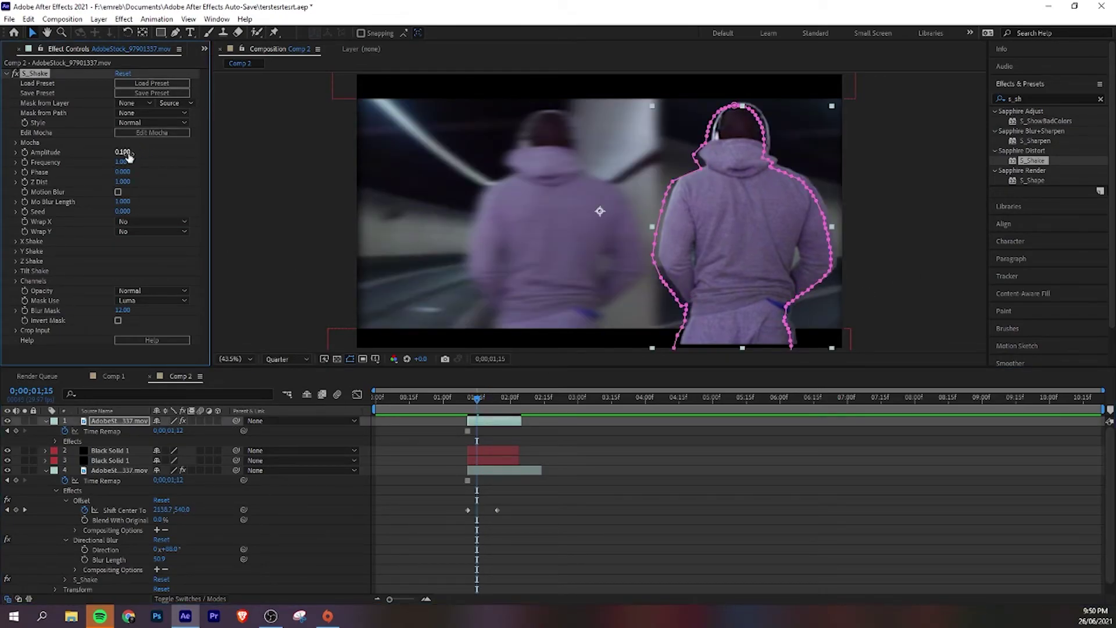
# Trim the background layer's end to 0;00;02;02, extend the man layer's end beyond the black bars, and scrub across the staggered ends
pyautogui.moveTo(475, 395); pyautogui.dragTo(515, 419)
pyautogui.moveTo(540, 470); pyautogui.dragTo(516, 470)
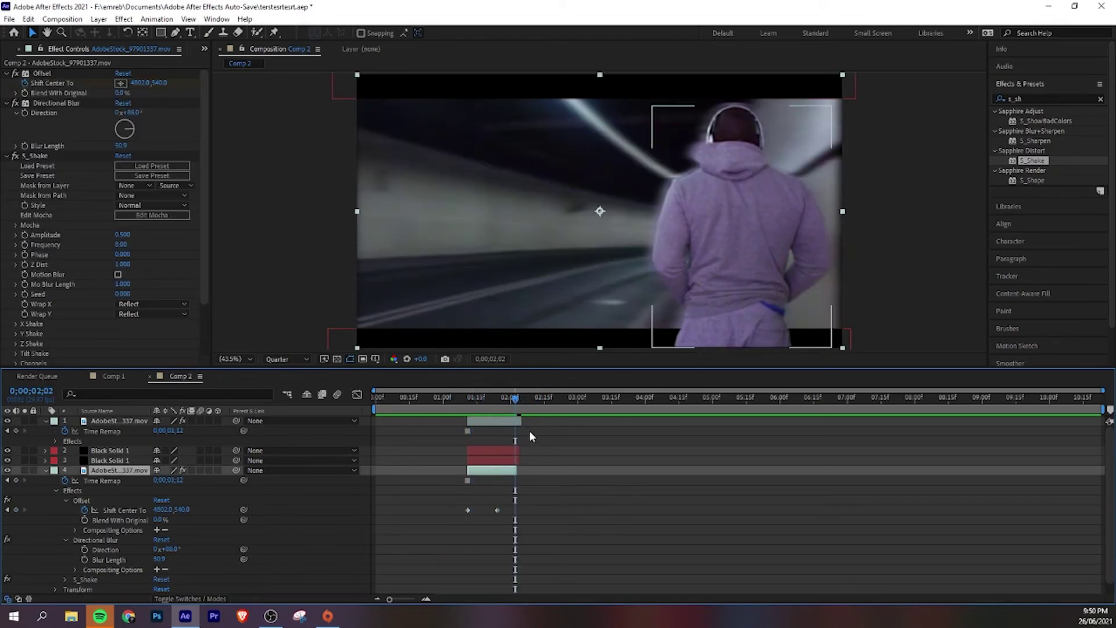
pyautogui.moveTo(524, 420); pyautogui.dragTo(528, 399)
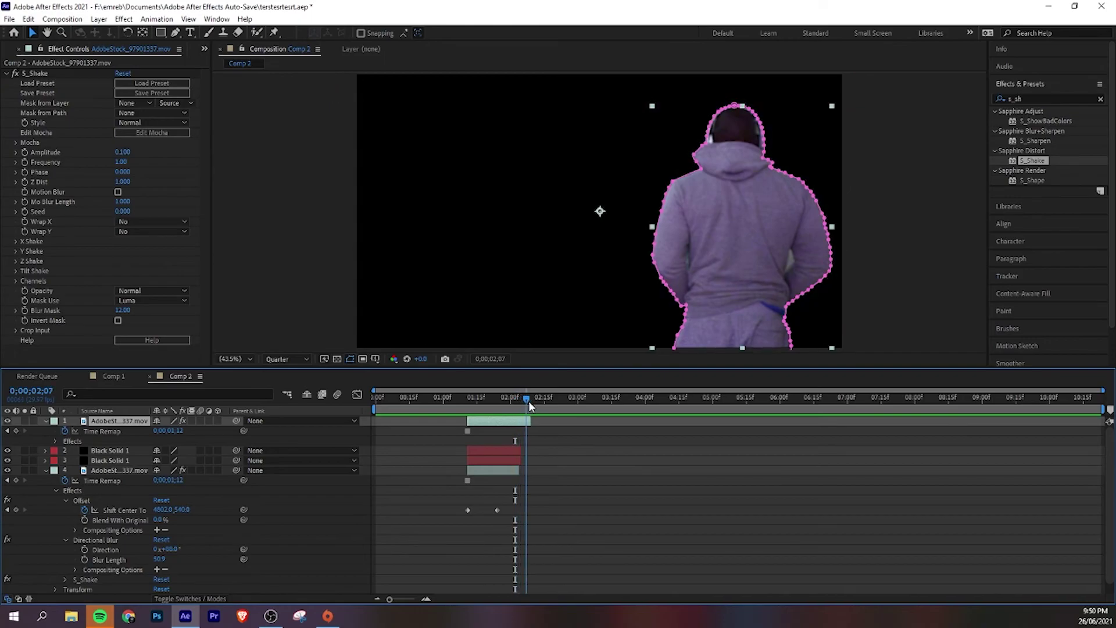
pyautogui.click(517, 468)
pyautogui.click(518, 399)
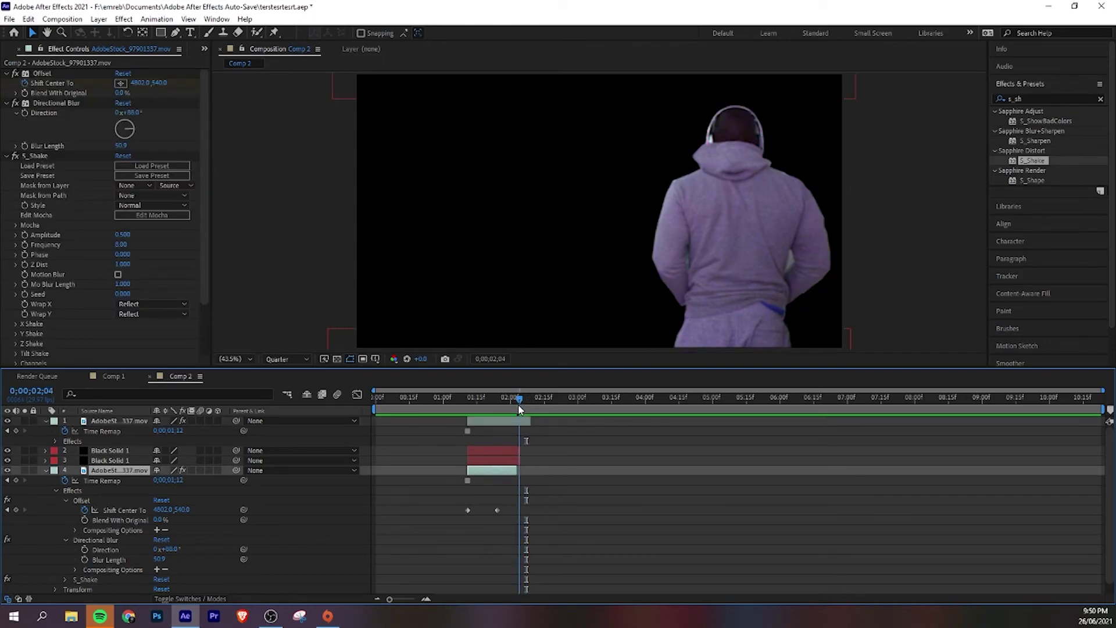
pyautogui.moveTo(518, 399); pyautogui.dragTo(526, 400)
pyautogui.click(524, 400)
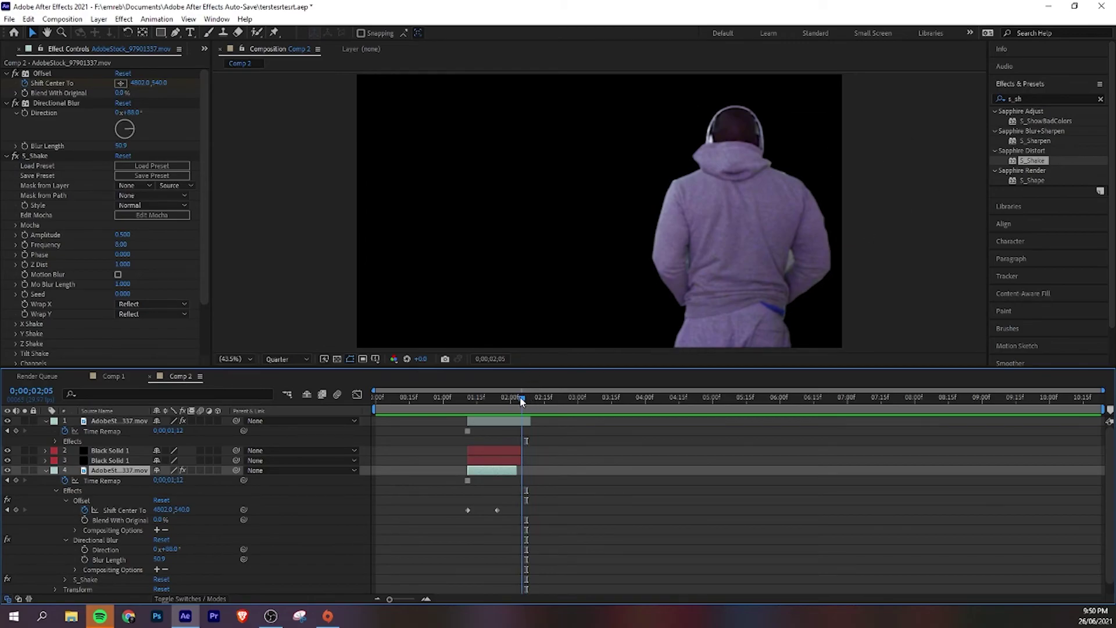
# Split the man layer at 0;00;02;10, search the effects for "diss", and apply S_Dissolve to the short end piece
pyautogui.click(528, 420)
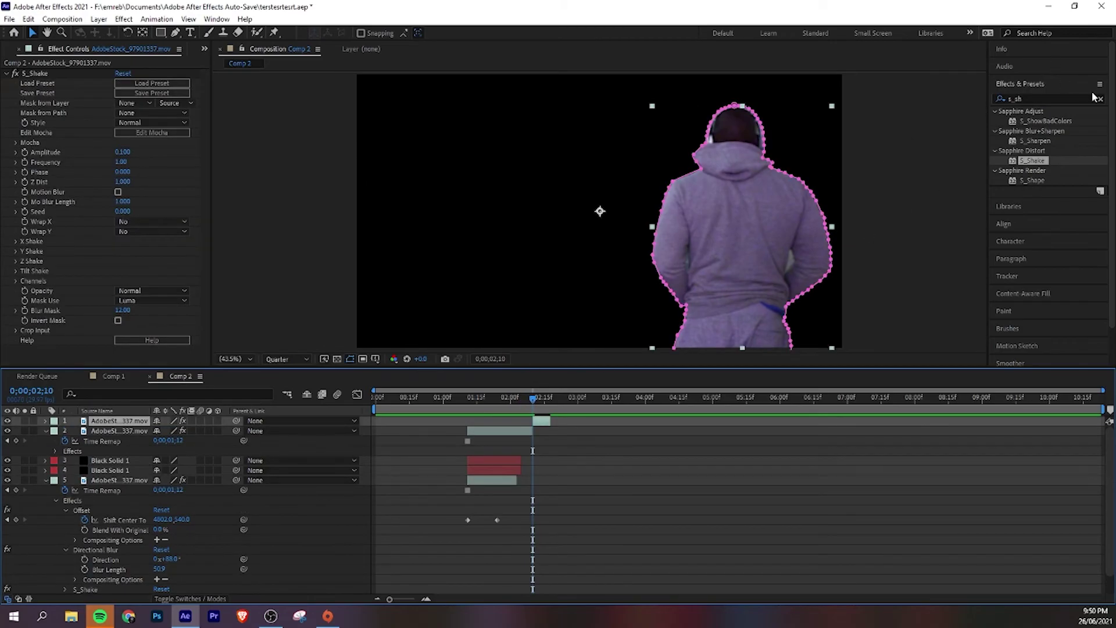
pyautogui.click(1098, 99)
pyautogui.write('diss')
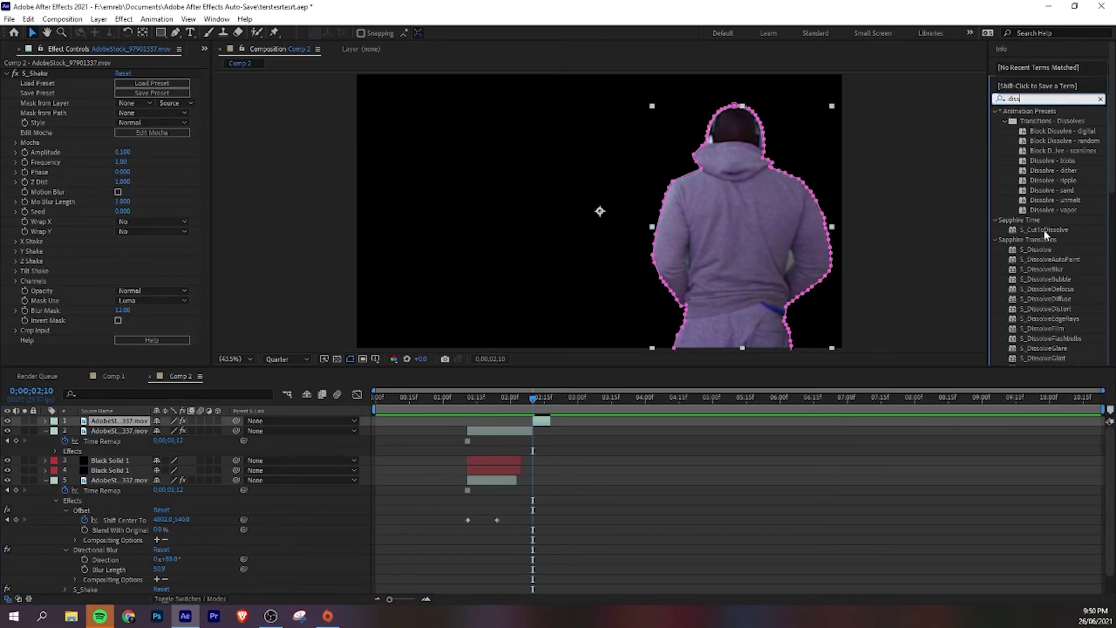
pyautogui.doubleClick(1036, 249)
# Test S_Dissolve on the man's end piece by raising Dissolve Percent to 100% and returning it to 0%
pyautogui.click(542, 400)
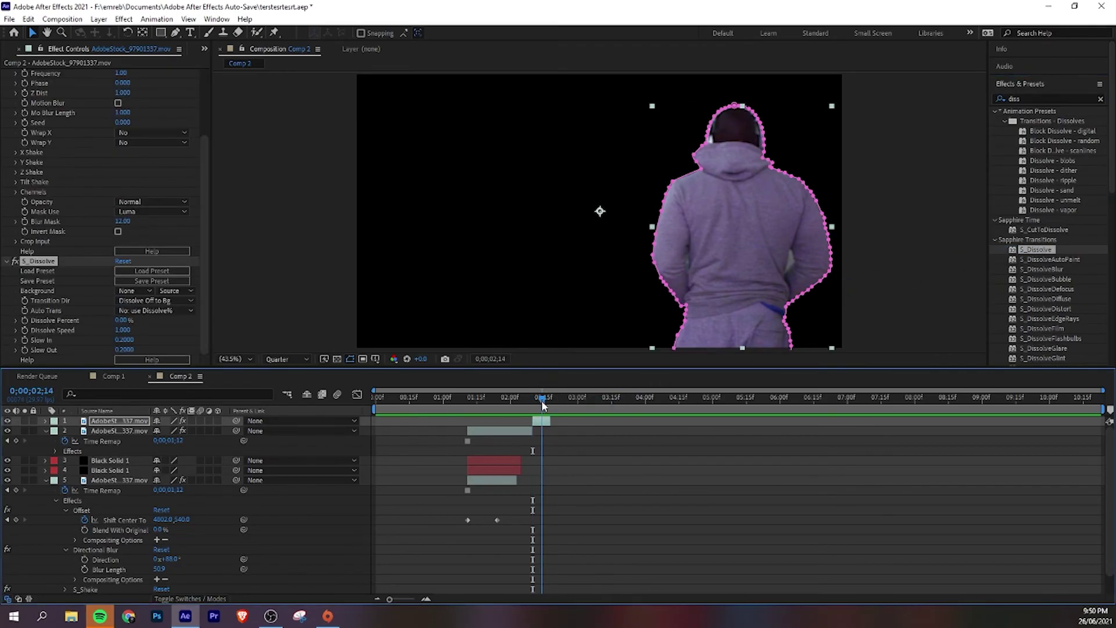
pyautogui.moveTo(536, 398); pyautogui.dragTo(532, 398)
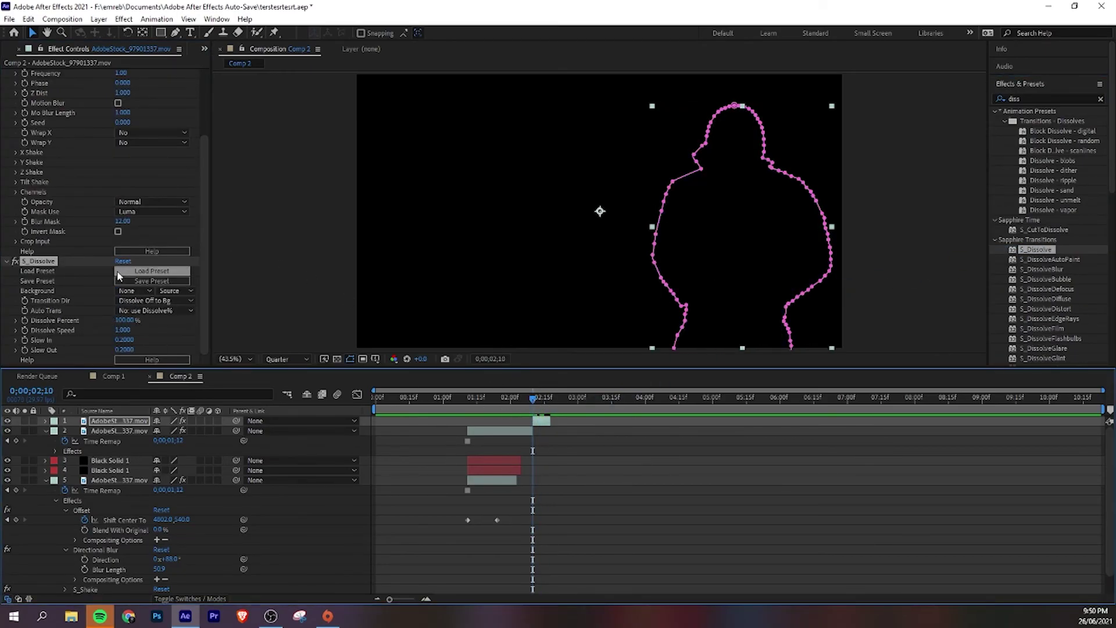
pyautogui.moveTo(124, 321); pyautogui.dragTo(58, 320)
# Try shifting the background's Offset Shift Center To vertically to about 4165 at 0;00;01;13
pyautogui.moveTo(486, 403)
pyautogui.mouseDown()
pyautogui.moveTo(523, 401)
pyautogui.moveTo(462, 405)
pyautogui.moveTo(503, 401)
pyautogui.moveTo(472, 402)
pyautogui.mouseUp()
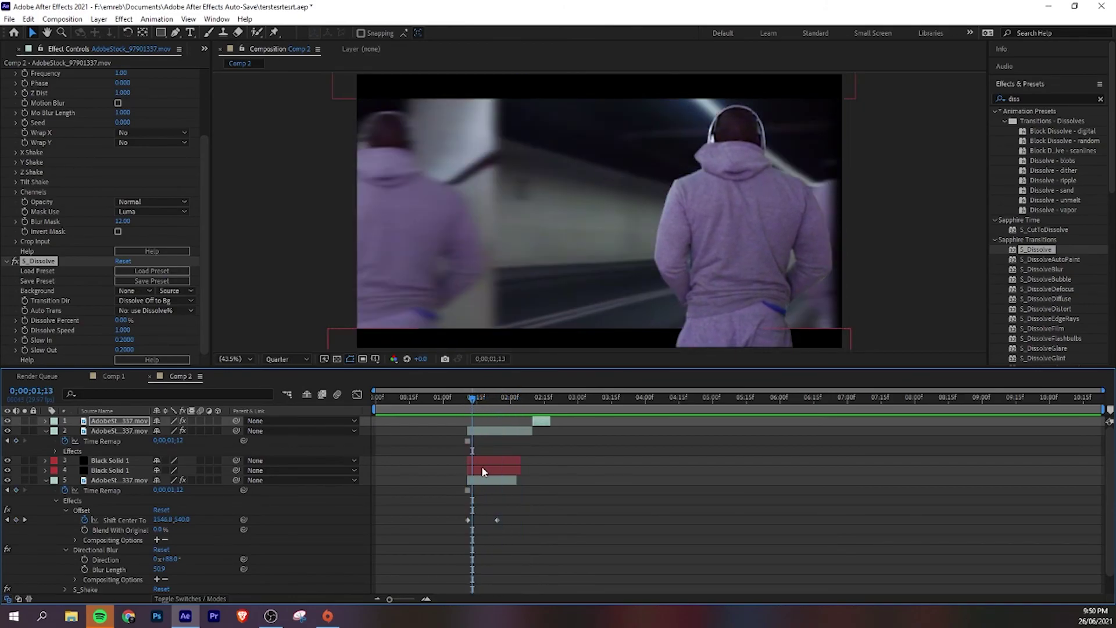
pyautogui.scroll(-1, 92, 509)
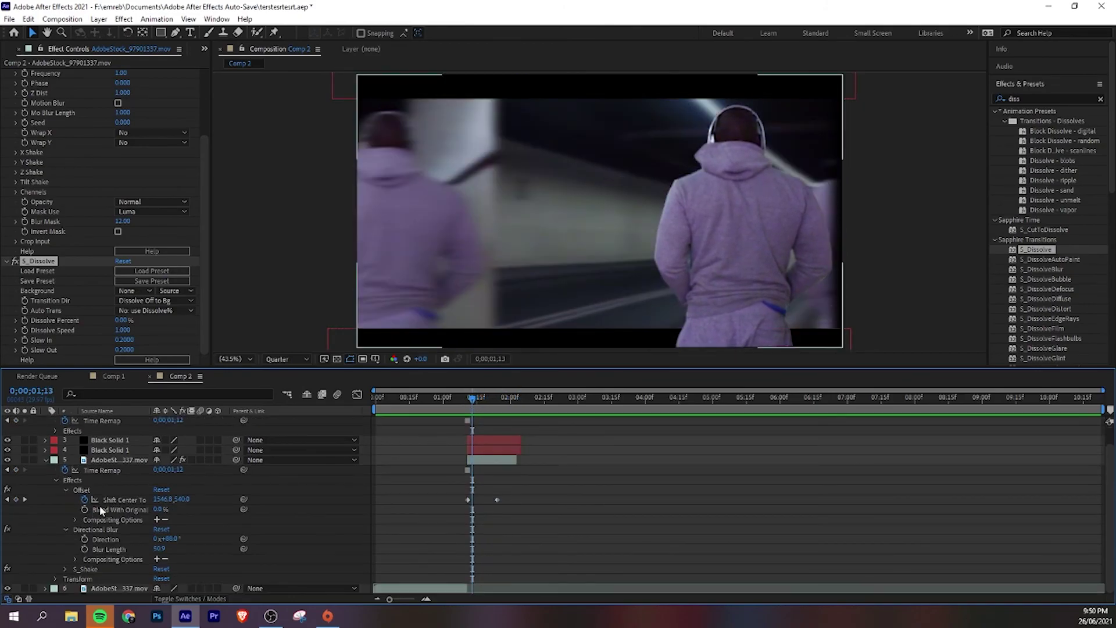
pyautogui.scroll(1, 93, 501)
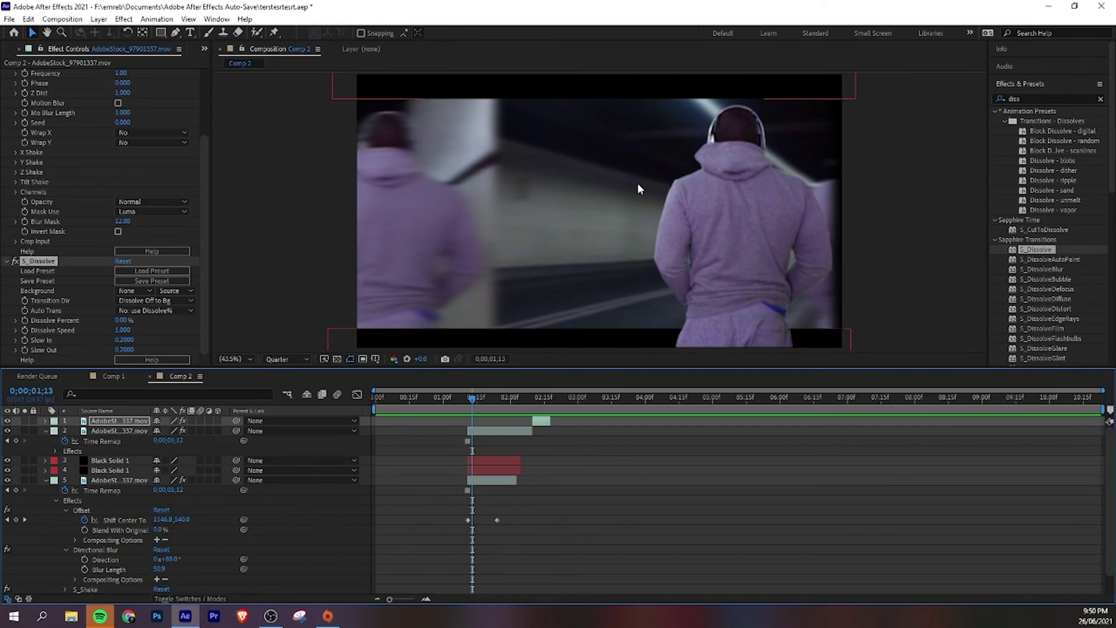
pyautogui.moveTo(182, 522); pyautogui.dragTo(144, 521)
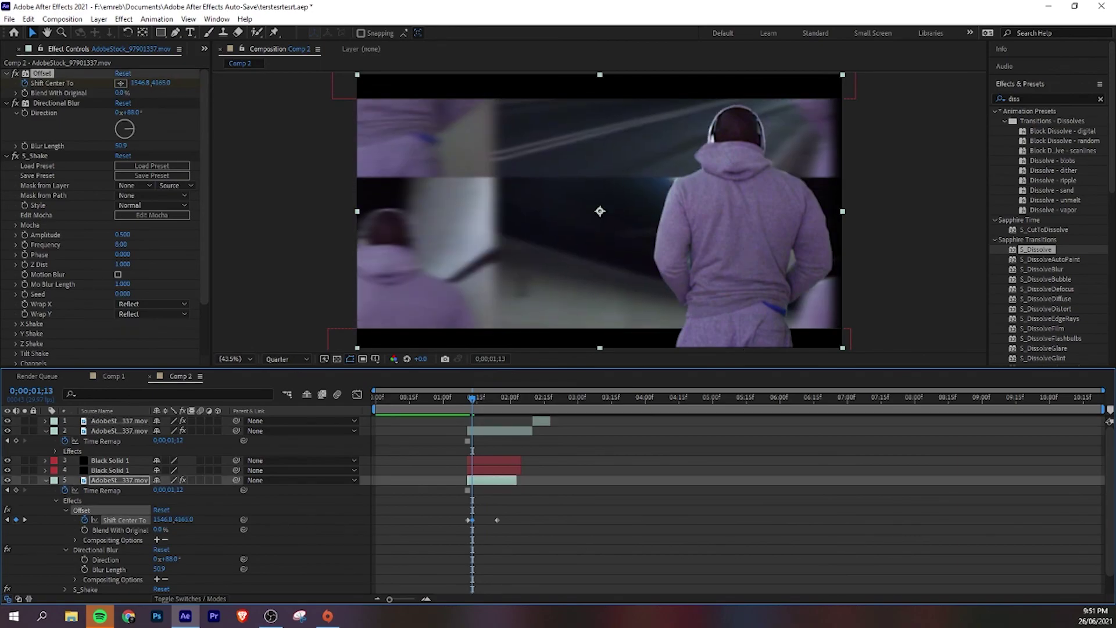
pyautogui.hotkey('ctrl', 'z')
# Scrub through the sliding, shaking freeze-frame section to 0;00;01;16 and deselect all layers
pyautogui.moveTo(468, 400); pyautogui.dragTo(501, 398)
pyautogui.moveTo(509, 403); pyautogui.dragTo(479, 406)
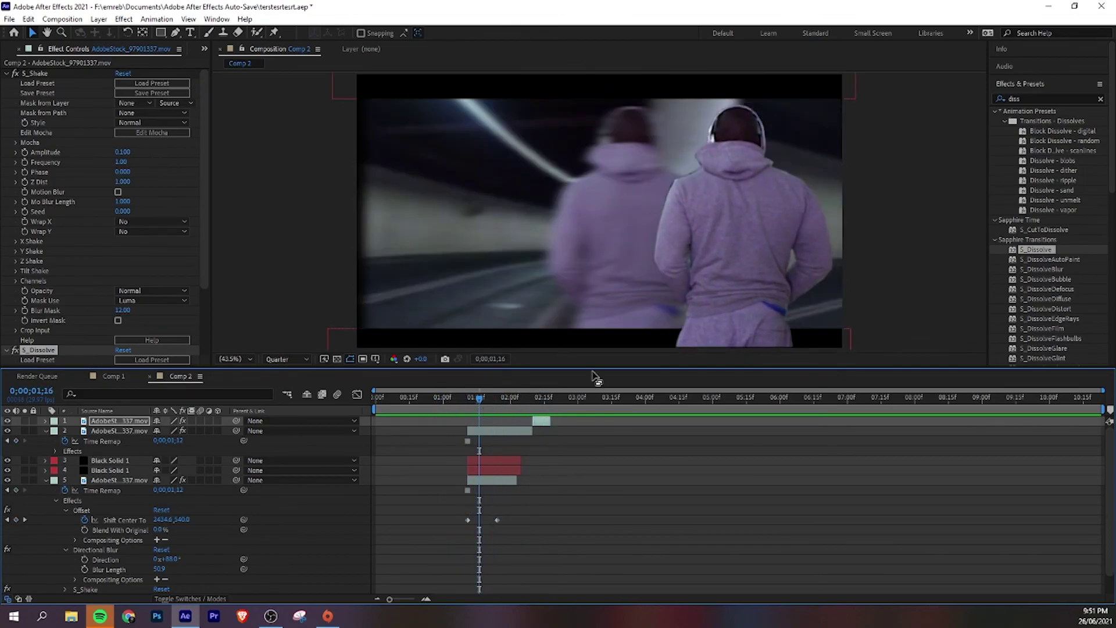
pyautogui.click(920, 264)
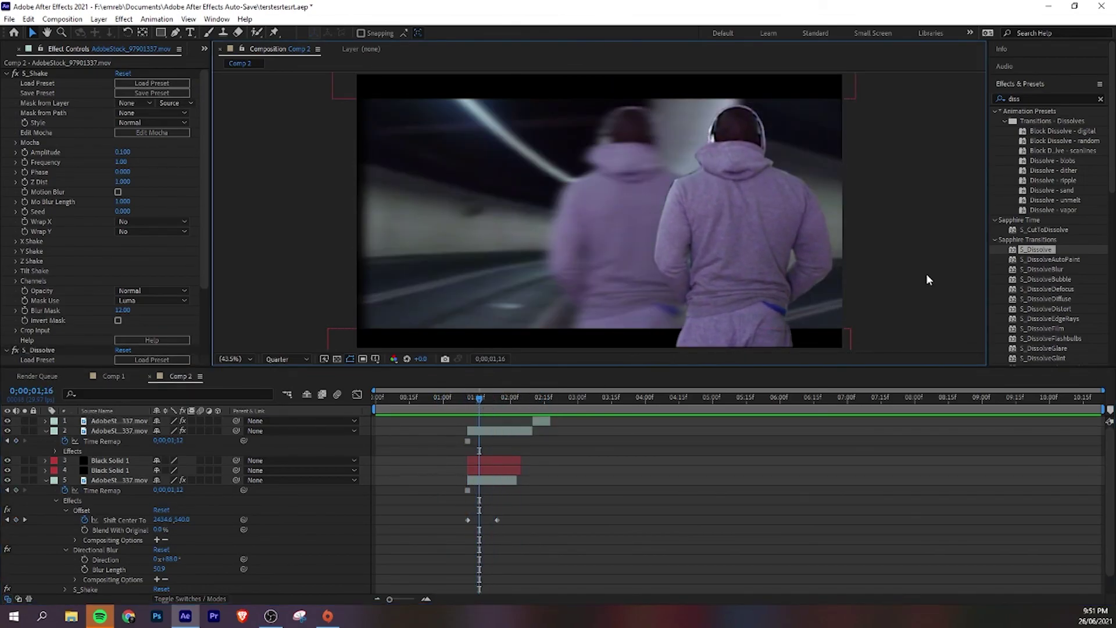
pyautogui.click(791, 317)
pyautogui.click(882, 312)
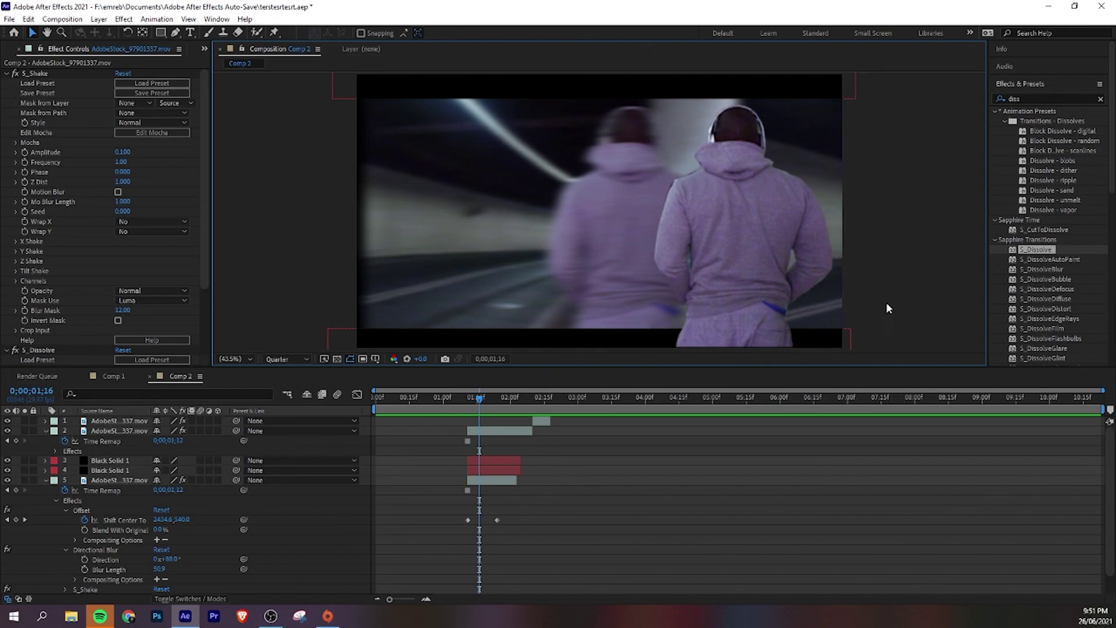